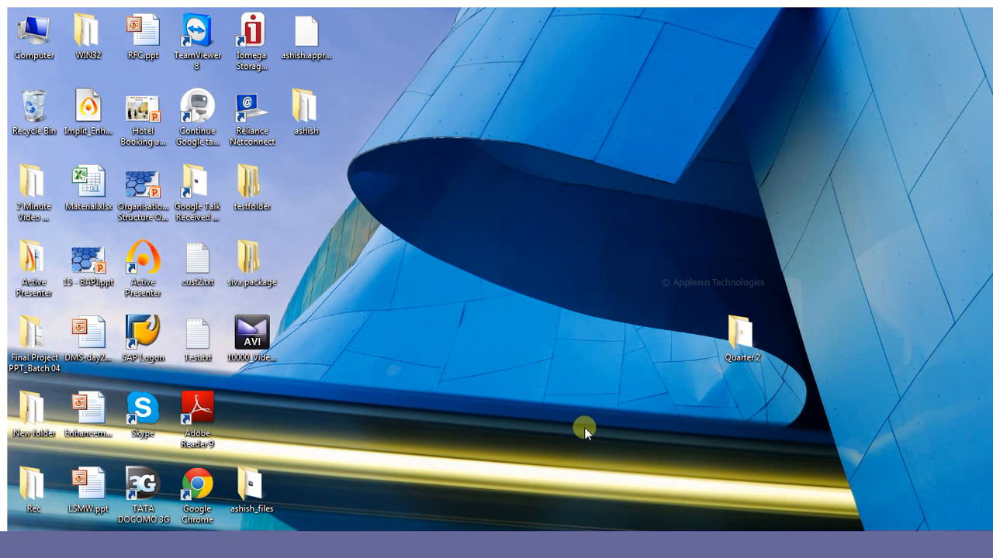
# - Switch to SAP and create the view ZCREATEVIEW in the ABAP Dictionary as a projection view
pyautogui.moveTo(645, 543)
pyautogui.click(656, 485)
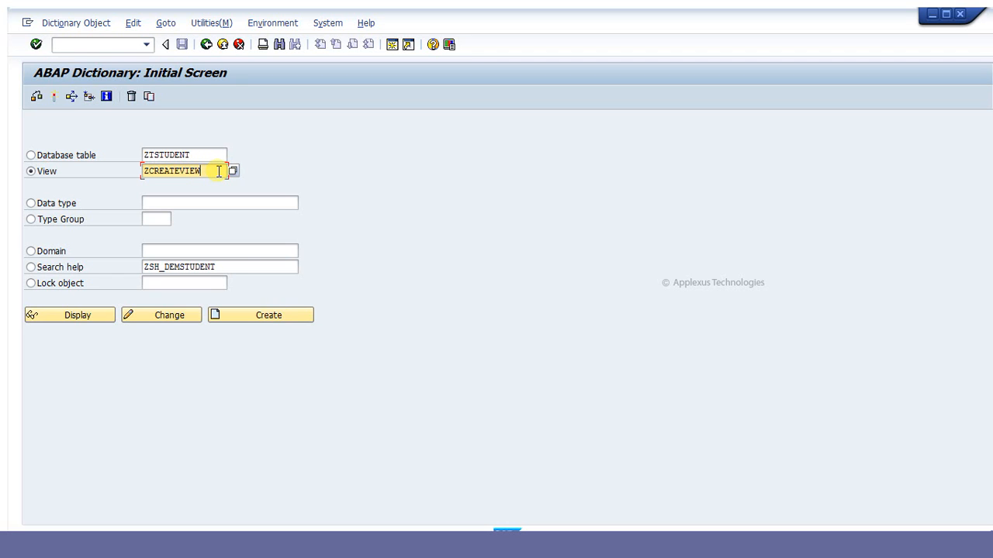
pyautogui.click(265, 321)
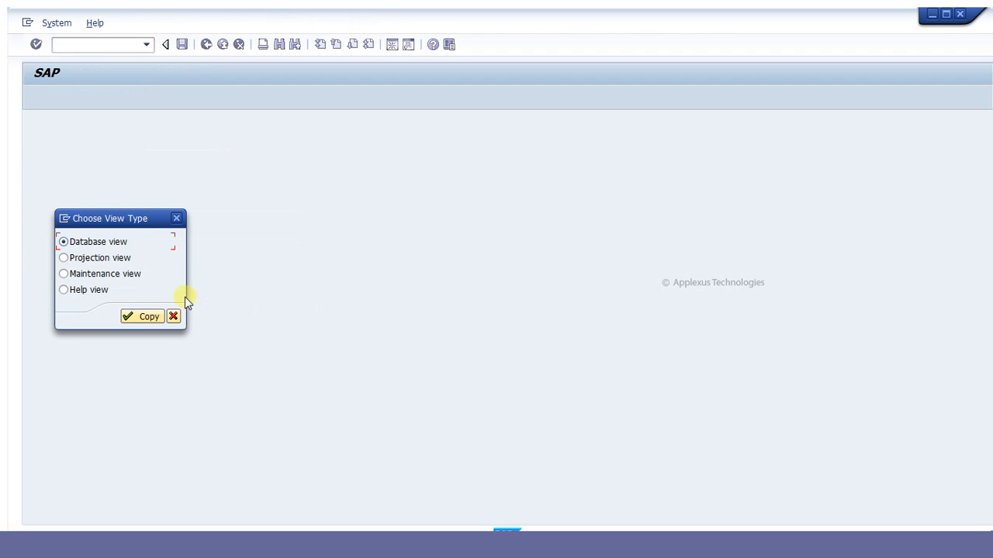
pyautogui.click(118, 260)
pyautogui.click(143, 316)
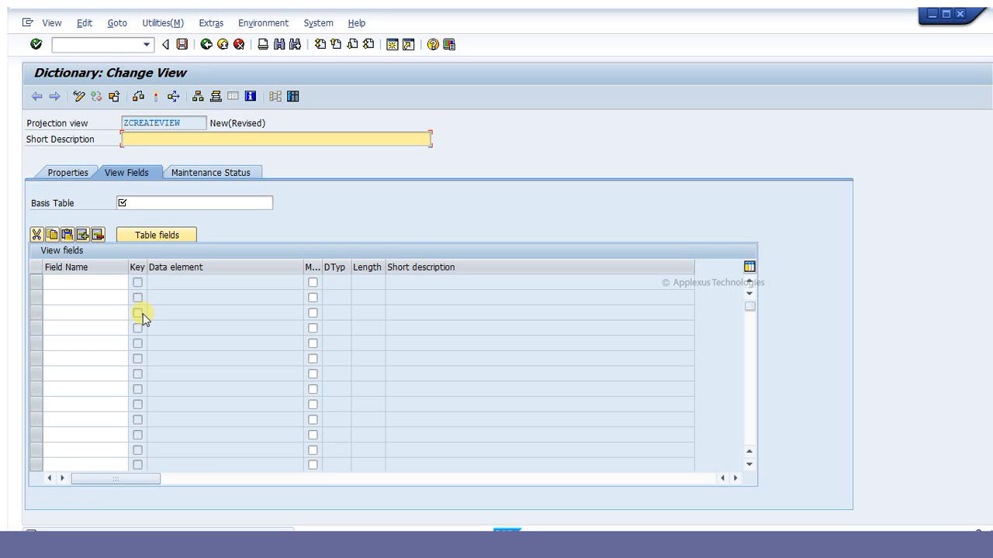
# - Enter the short description "Projection View" and set the basis table to ZAPT_BOOK_DETAIL
pyautogui.write('Projection View')
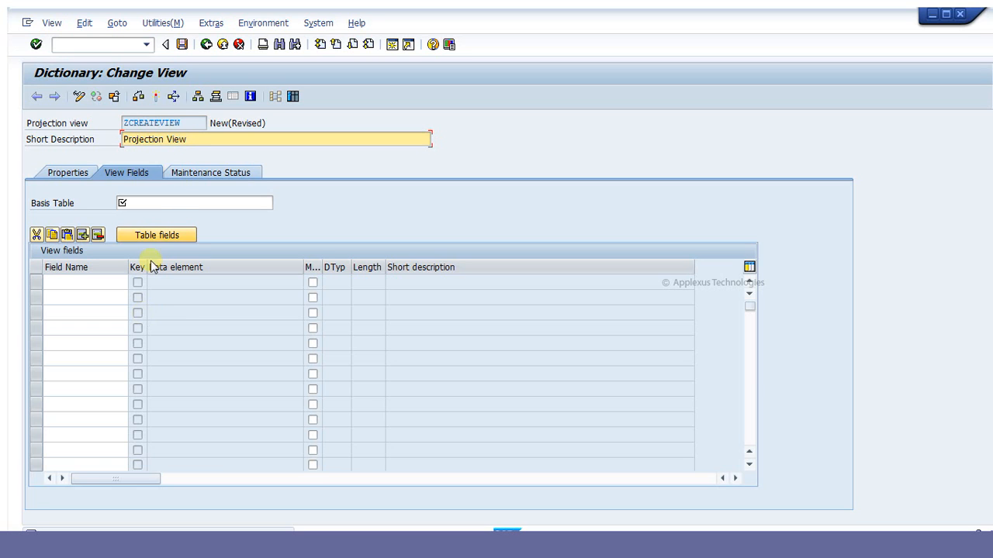
pyautogui.click(179, 197)
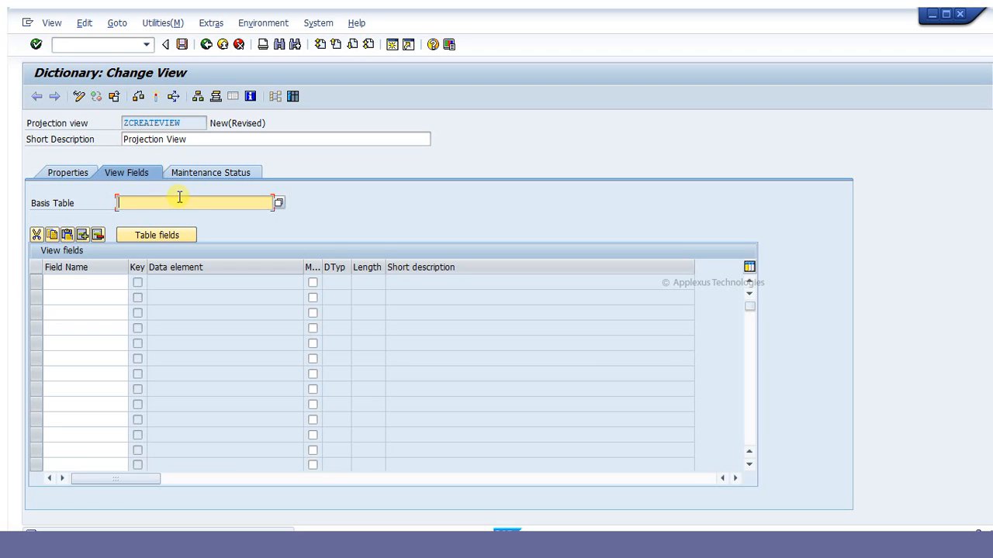
pyautogui.write('za')
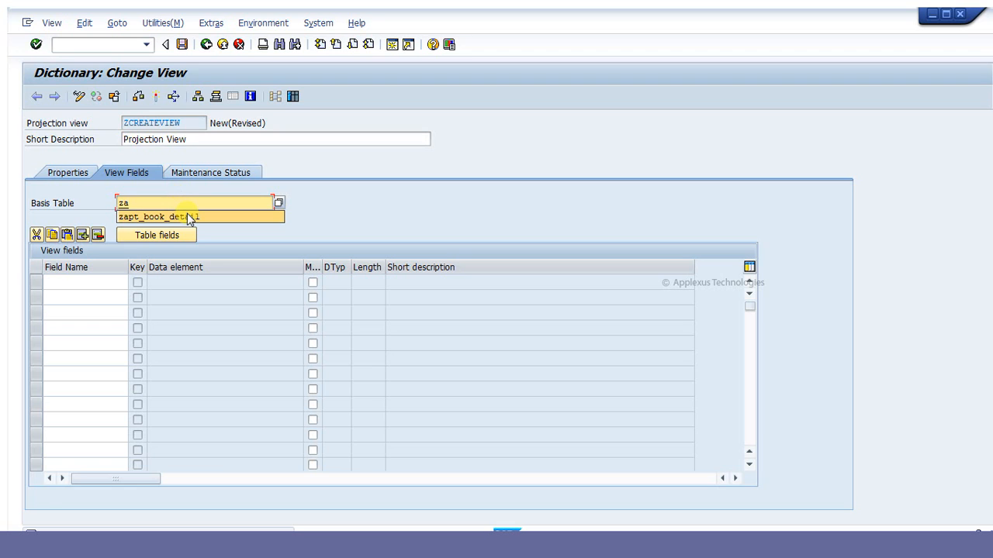
pyautogui.click(189, 217)
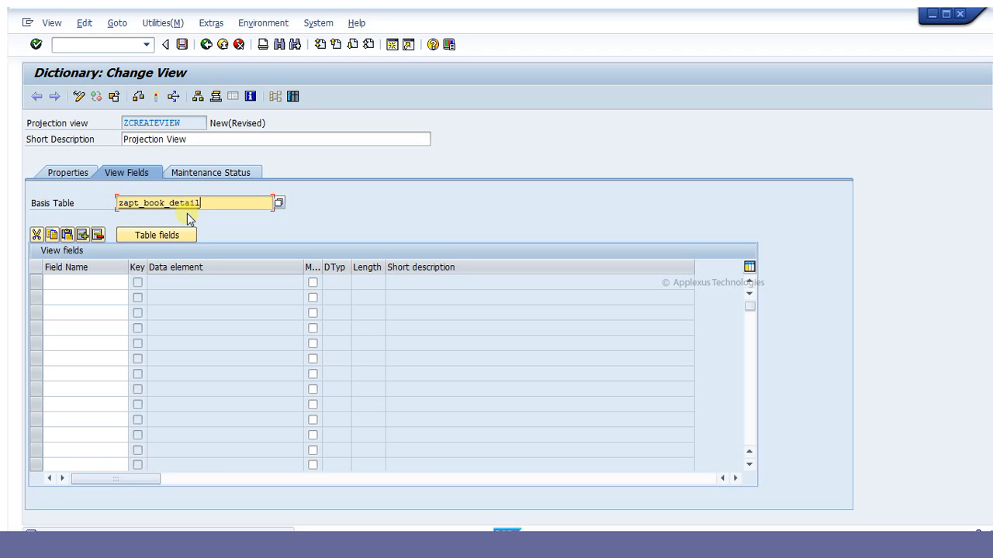
pyautogui.press('Return')
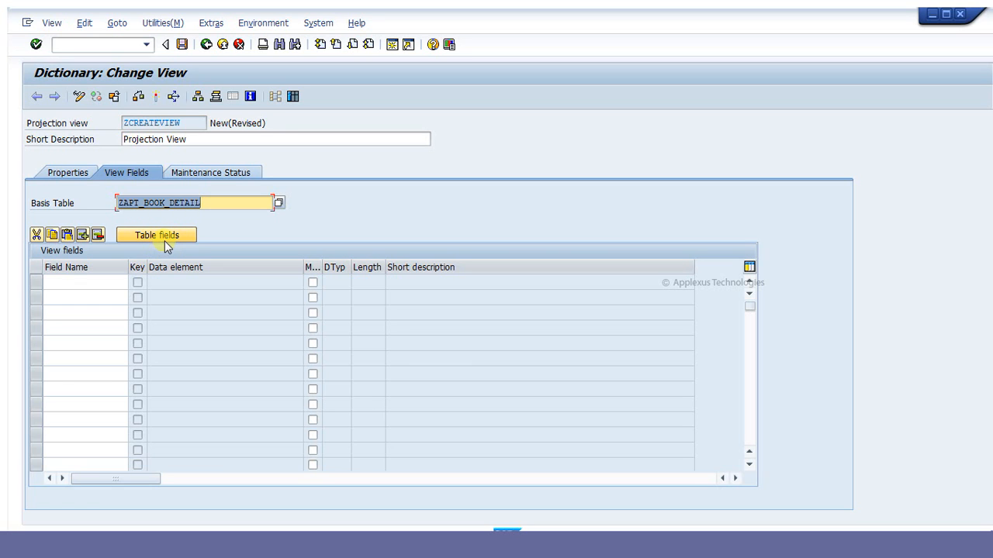
# - Add the basis table's fields BOOKID, SERIAL_NO, CUSTOMER_NAME, AGE and GENDER to the view fields
pyautogui.click(164, 240)
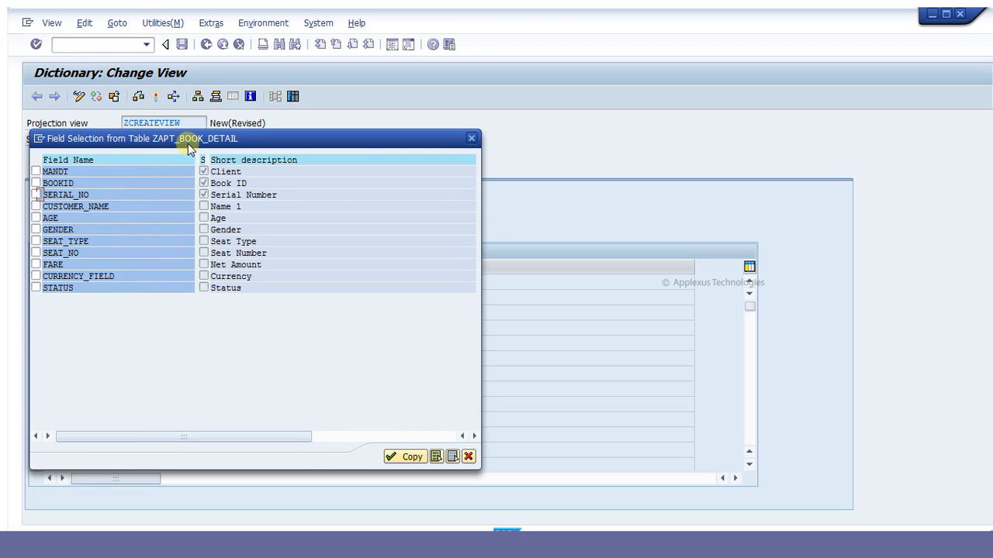
pyautogui.moveTo(188, 145); pyautogui.dragTo(417, 171)
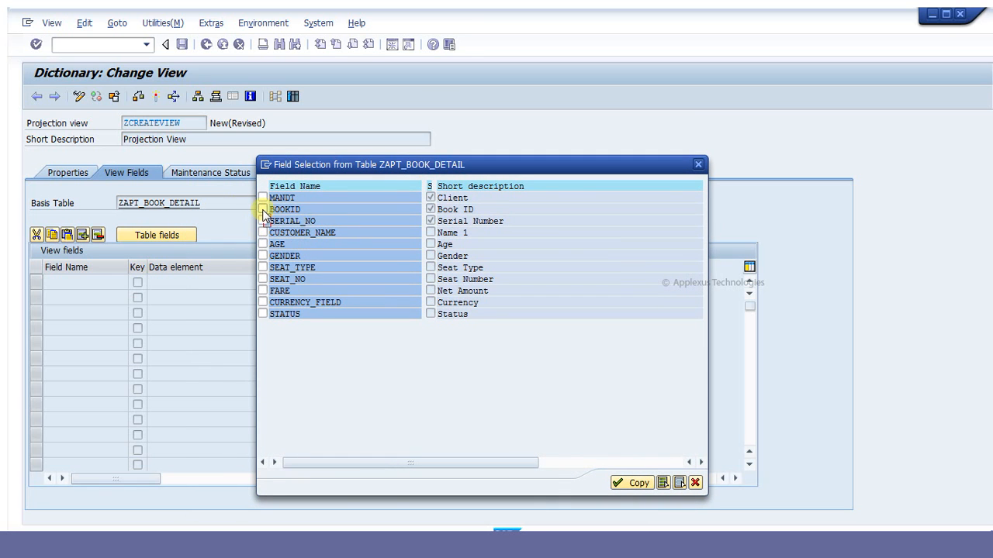
pyautogui.click(262, 209)
pyautogui.click(263, 221)
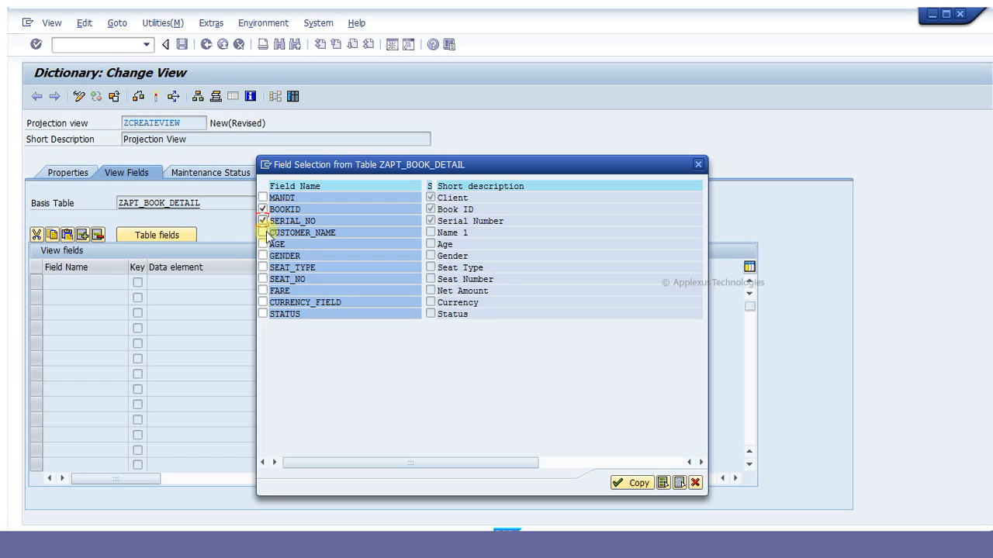
pyautogui.click(262, 232)
pyautogui.click(263, 244)
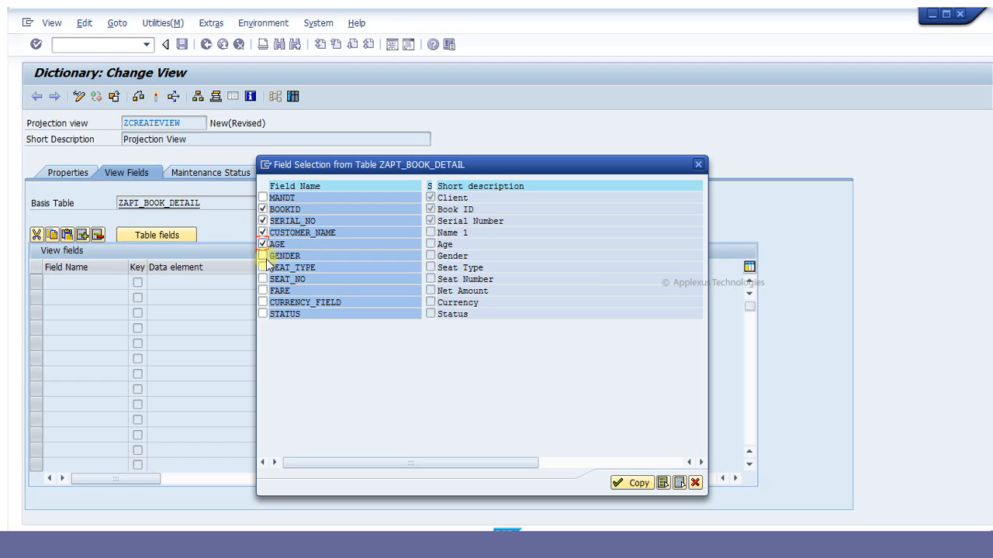
pyautogui.click(263, 256)
pyautogui.click(618, 483)
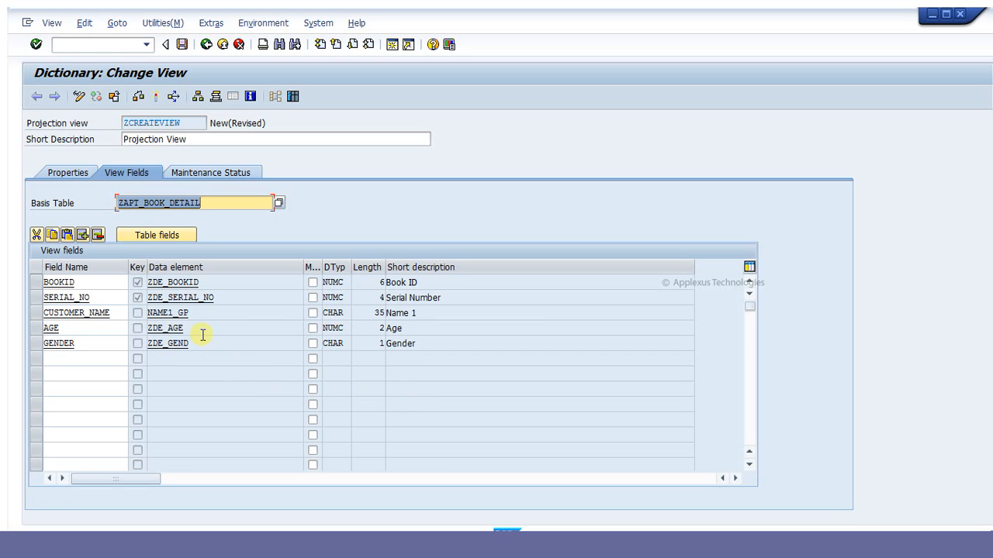
# - Add the STATUS field from ZAPT_BOOK_DETAIL to the view fields as well
pyautogui.click(120, 357)
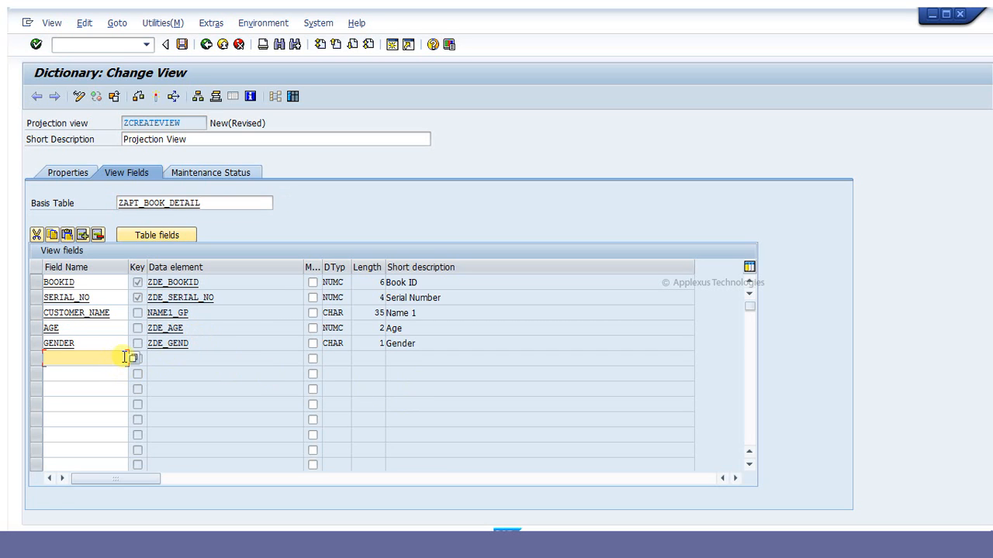
pyautogui.click(132, 359)
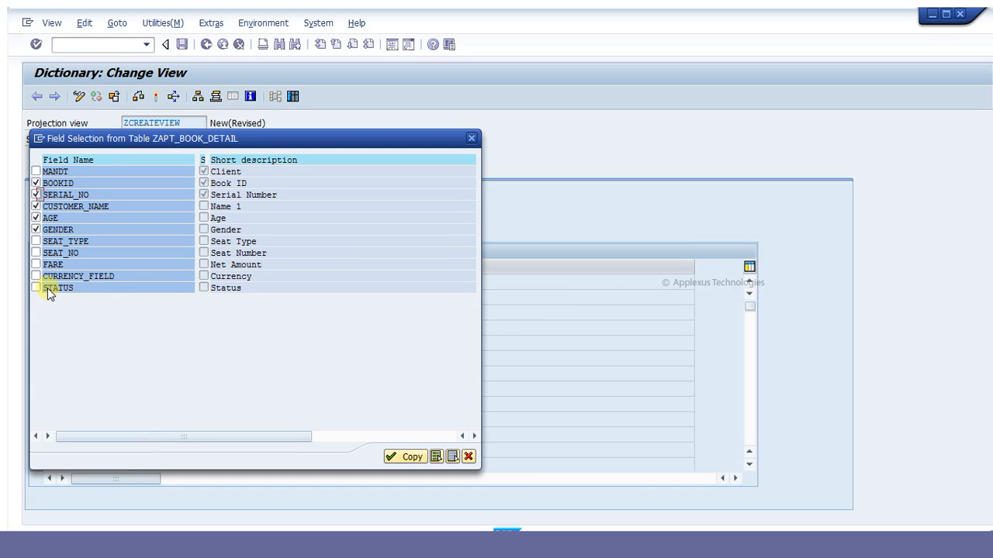
pyautogui.click(48, 289)
pyautogui.click(36, 288)
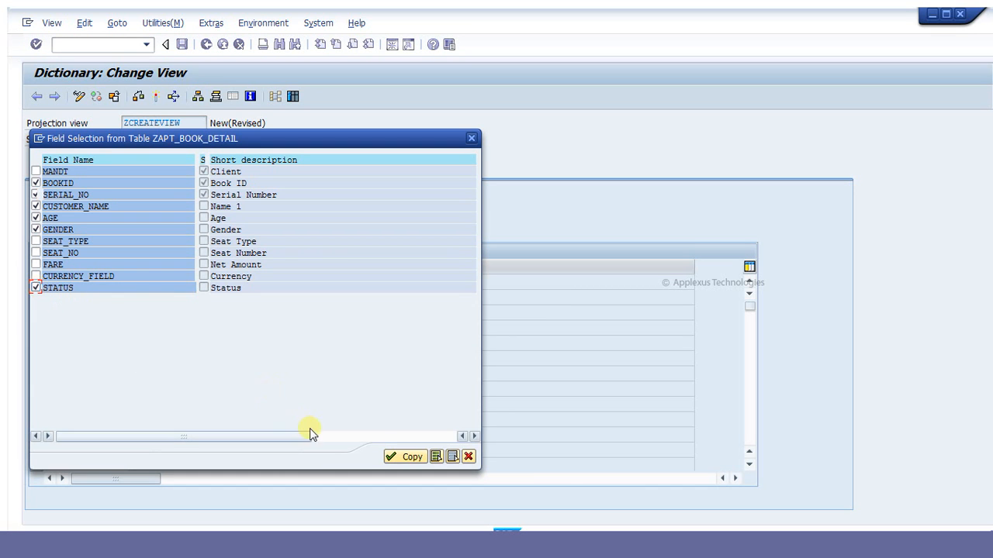
pyautogui.click(410, 458)
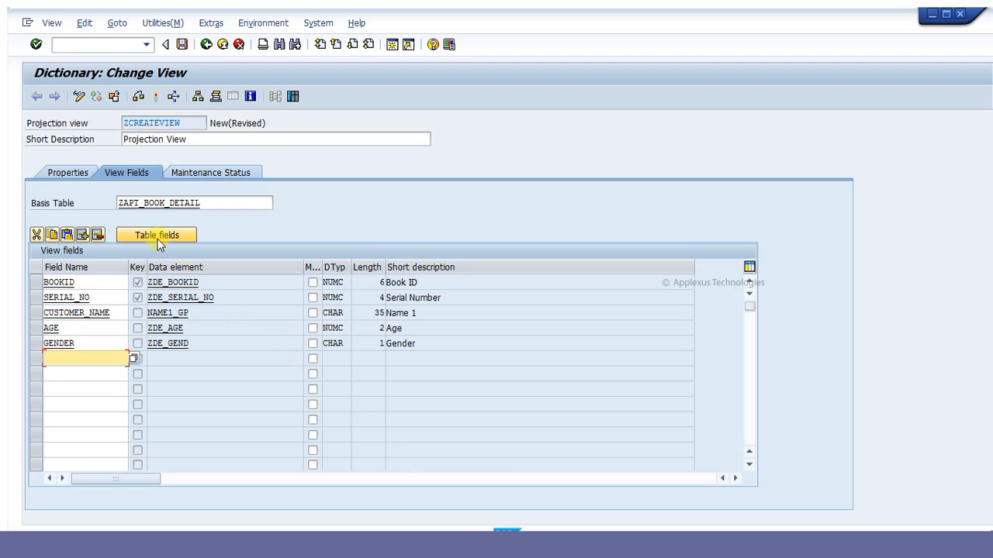
# - In the view's maintenance status, set Data Browser/Table View Maint. to Display/Maintenance Allowed
pyautogui.click(217, 174)
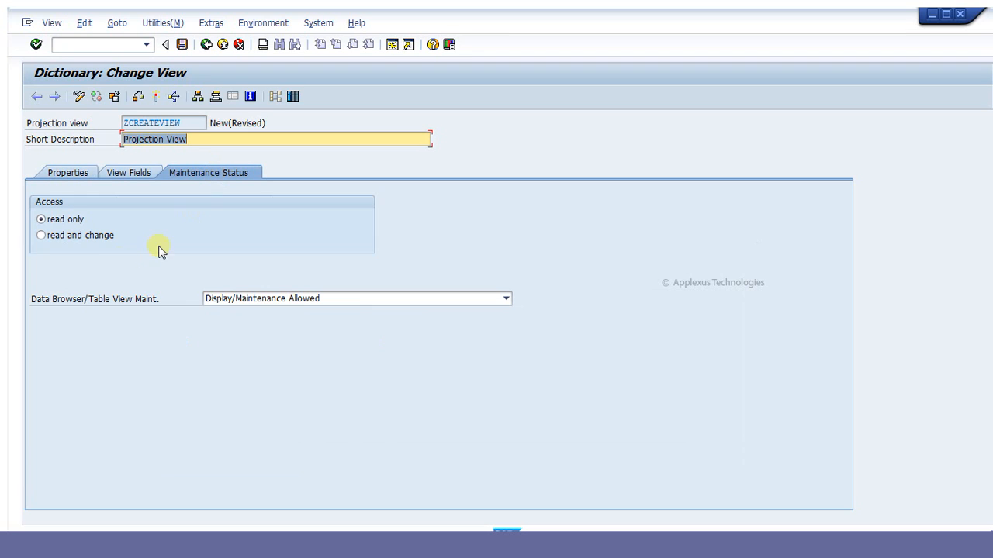
pyautogui.click(229, 303)
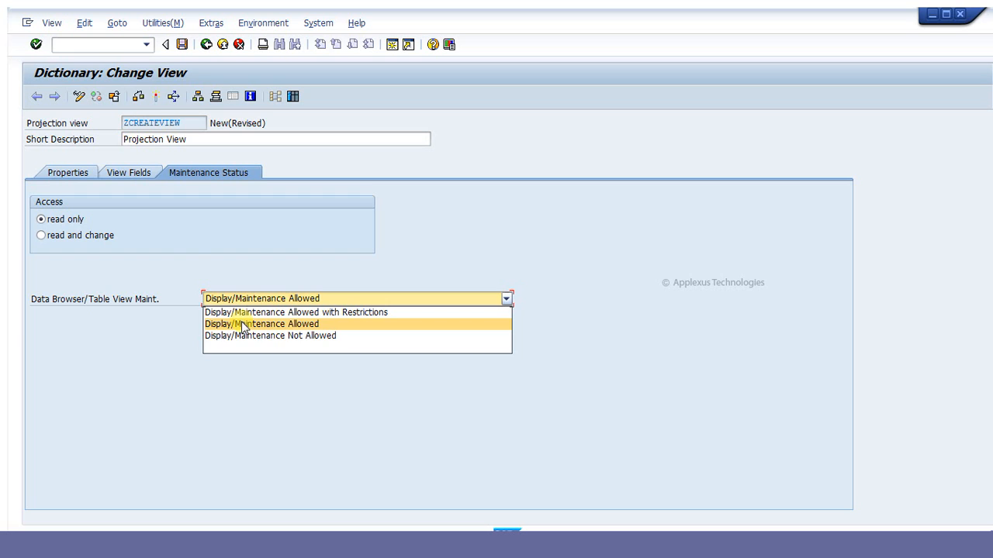
pyautogui.click(242, 322)
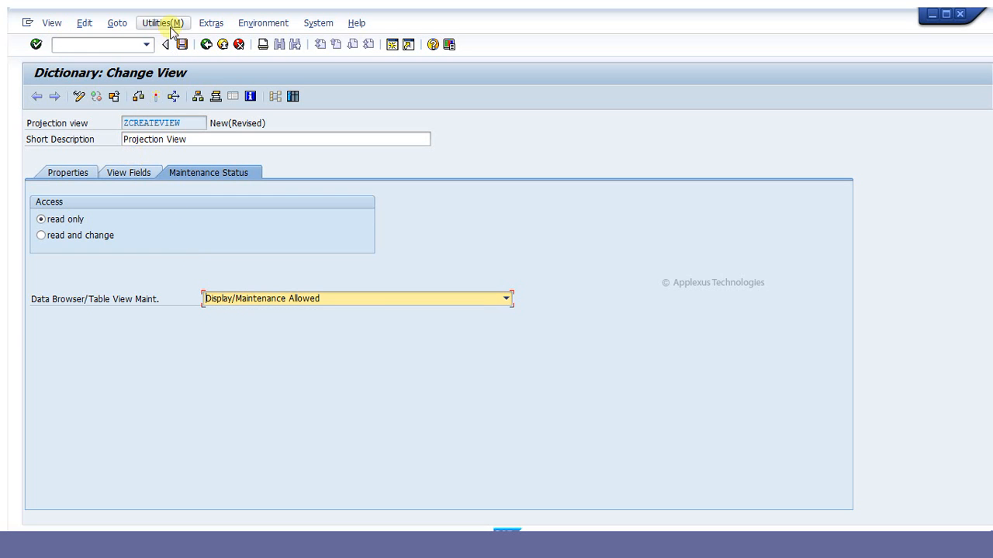
# - Save the projection view in the package zsiva
pyautogui.click(181, 45)
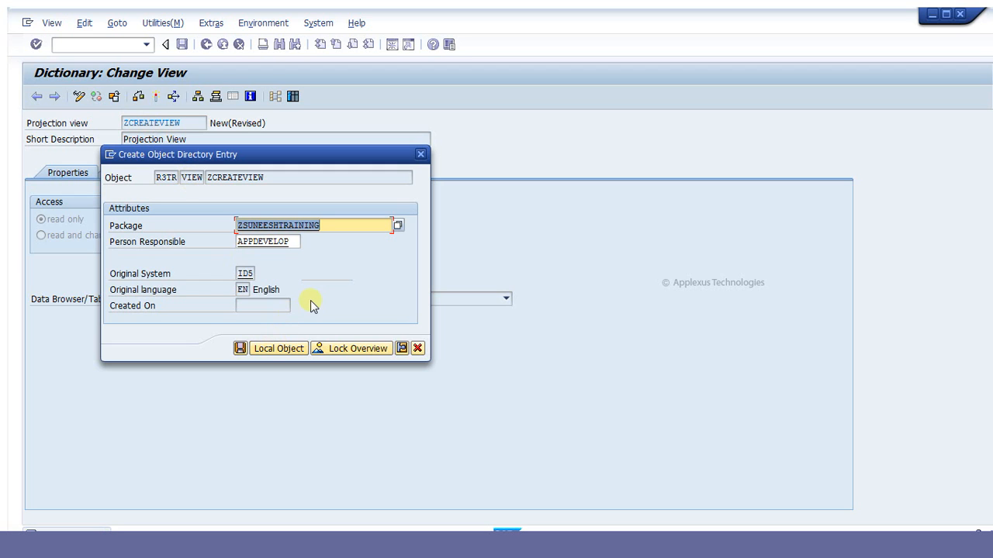
pyautogui.write('zsiva')
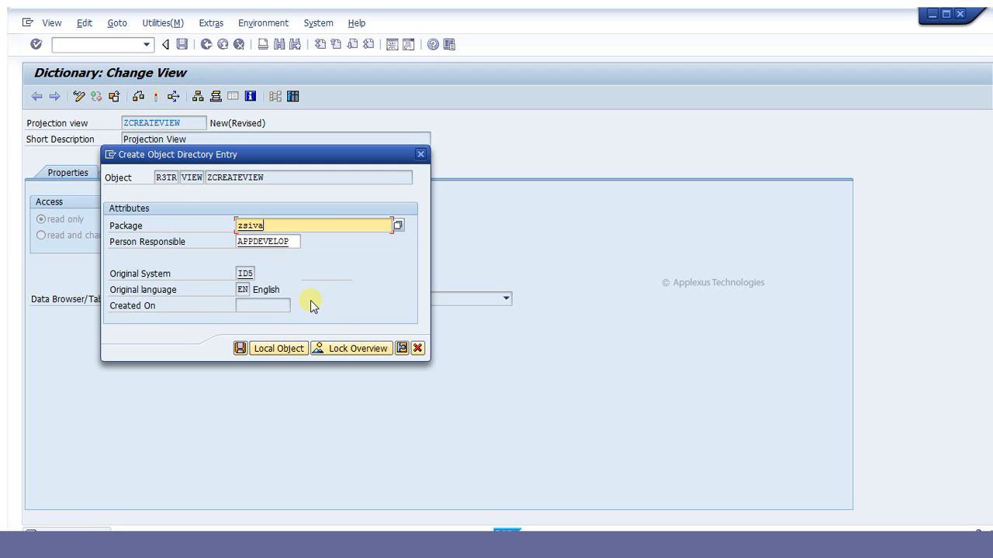
pyautogui.click(239, 349)
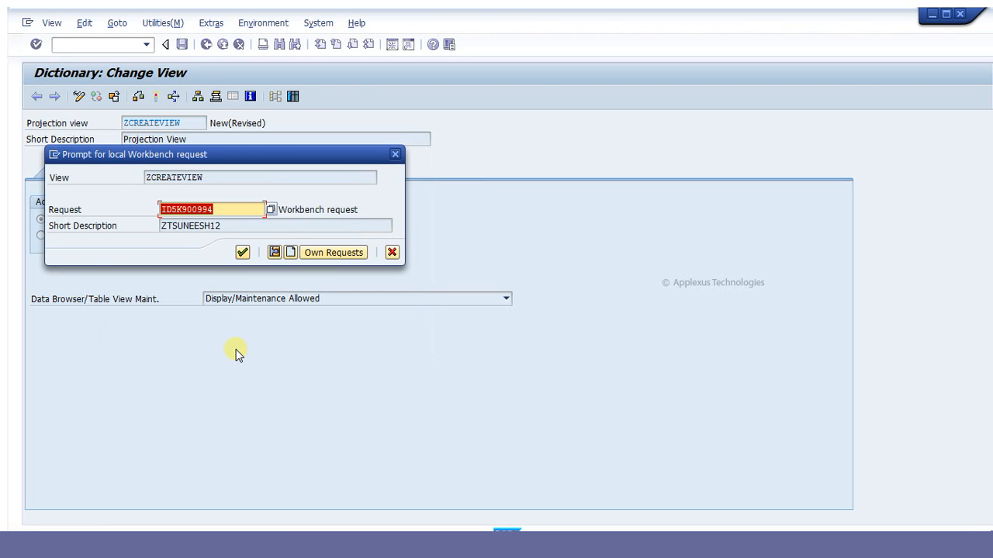
# - Search the own workbench requests for "SG" and assign the view to the request TR_sample demonstration_SG(23/4/2013)
pyautogui.click(340, 253)
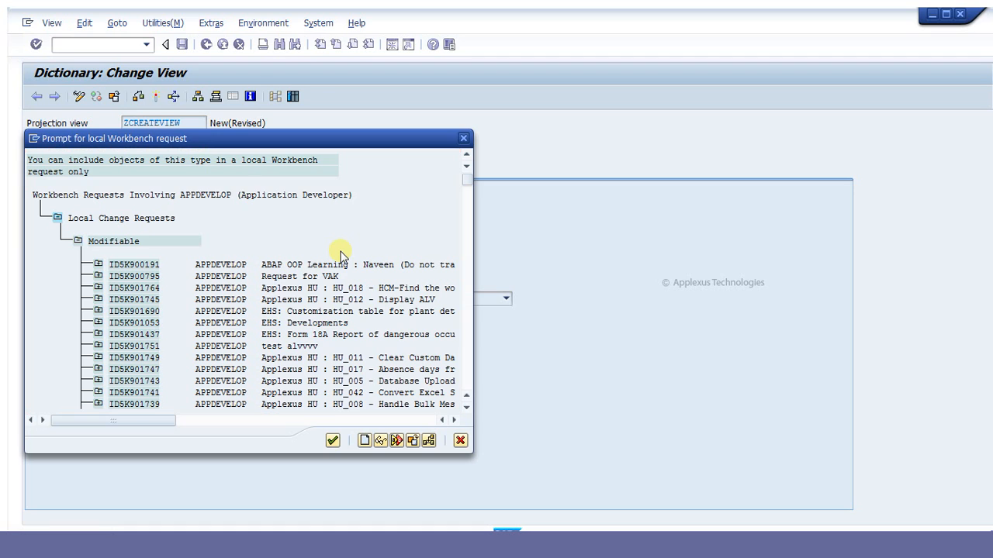
pyautogui.hotkey('ctrl', 'f')
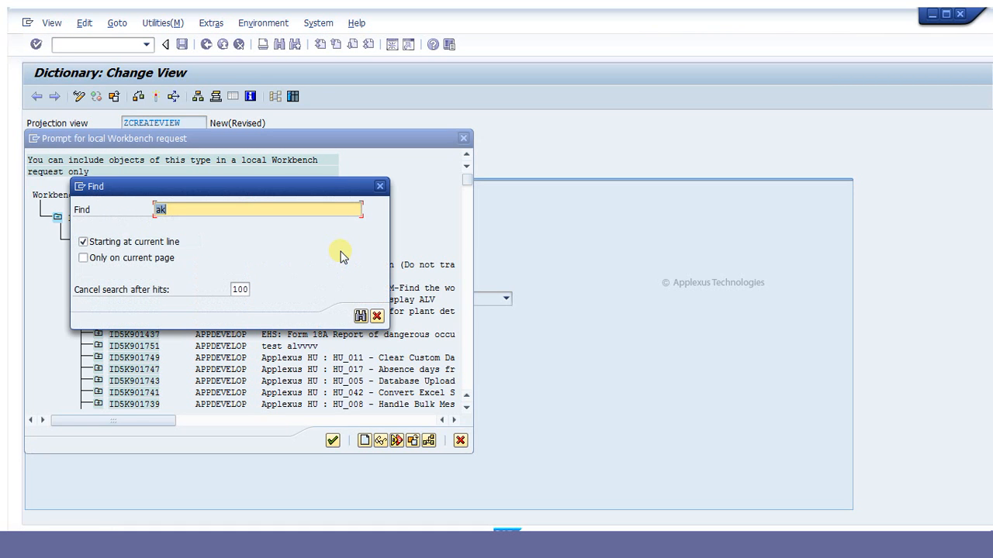
pyautogui.write('SG')
pyautogui.press('Return')
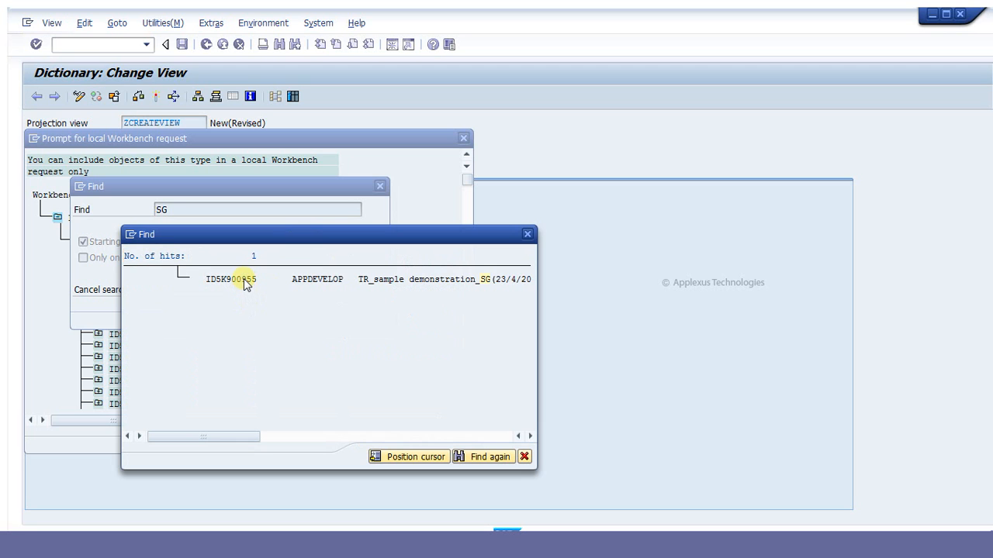
pyautogui.doubleClick(244, 281)
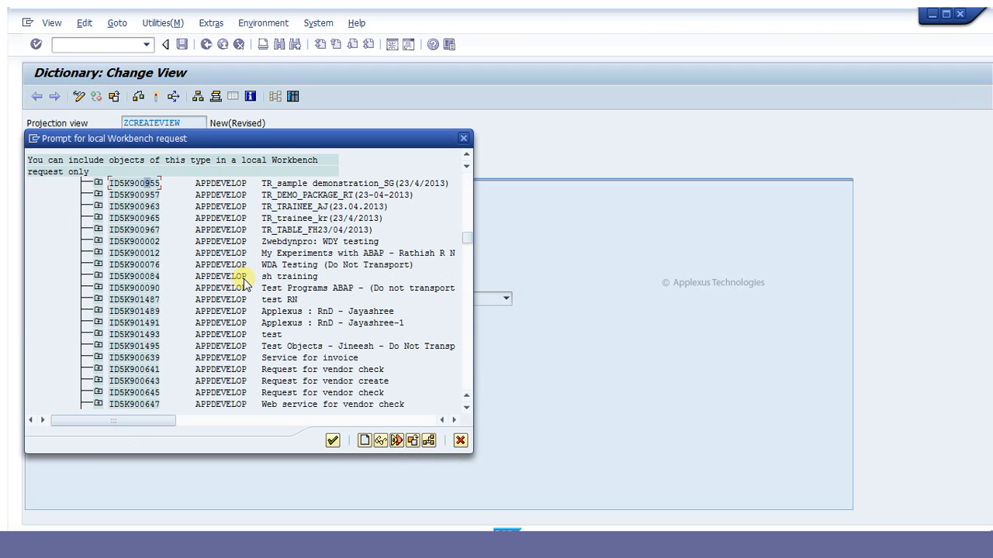
pyautogui.click(331, 441)
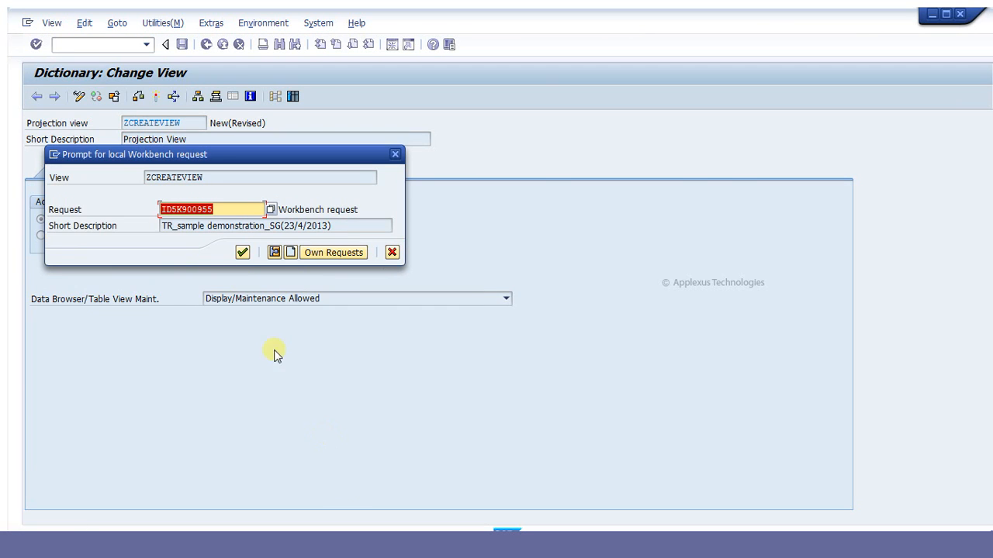
pyautogui.click(243, 254)
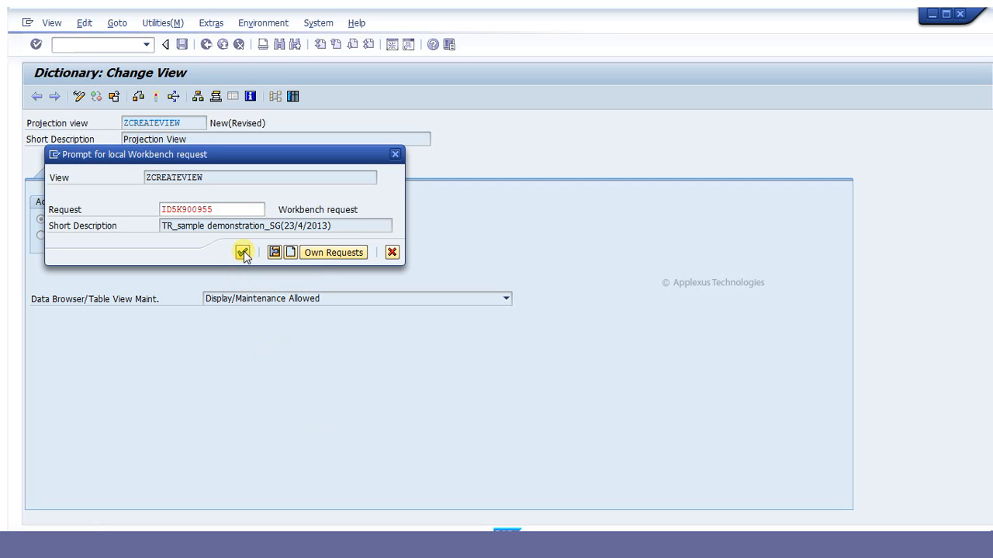
# - Check the view for consistency and activate it without displaying the activation log
pyautogui.click(147, 101)
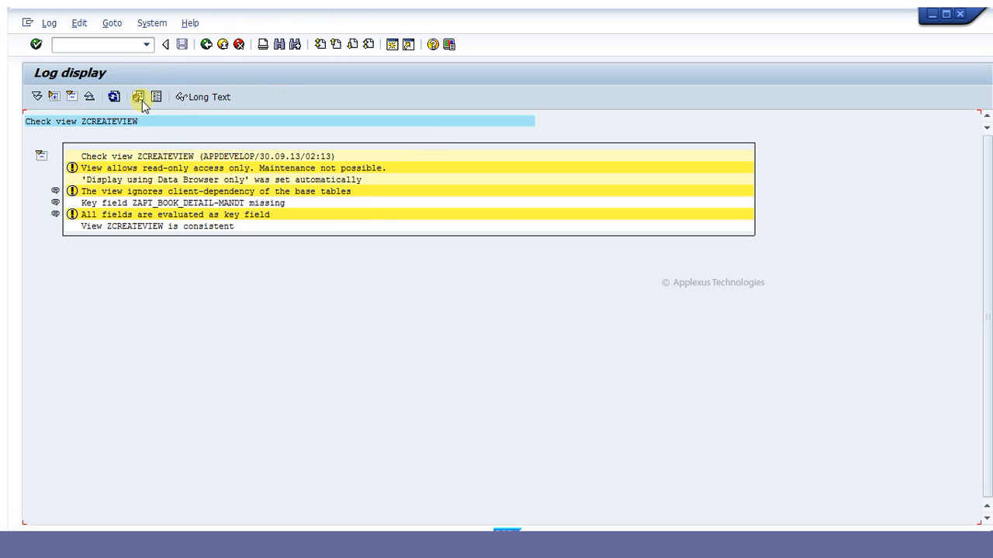
pyautogui.click(208, 46)
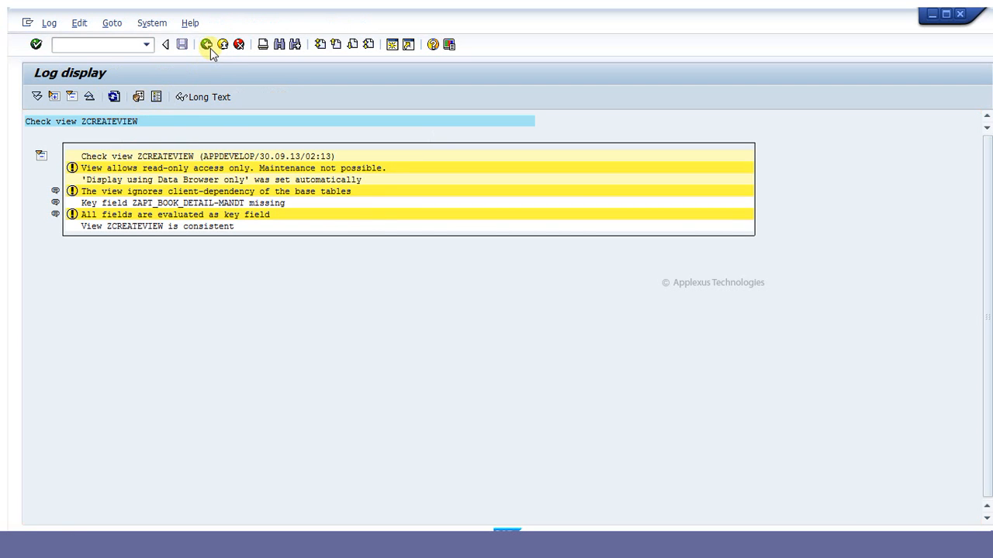
pyautogui.click(157, 97)
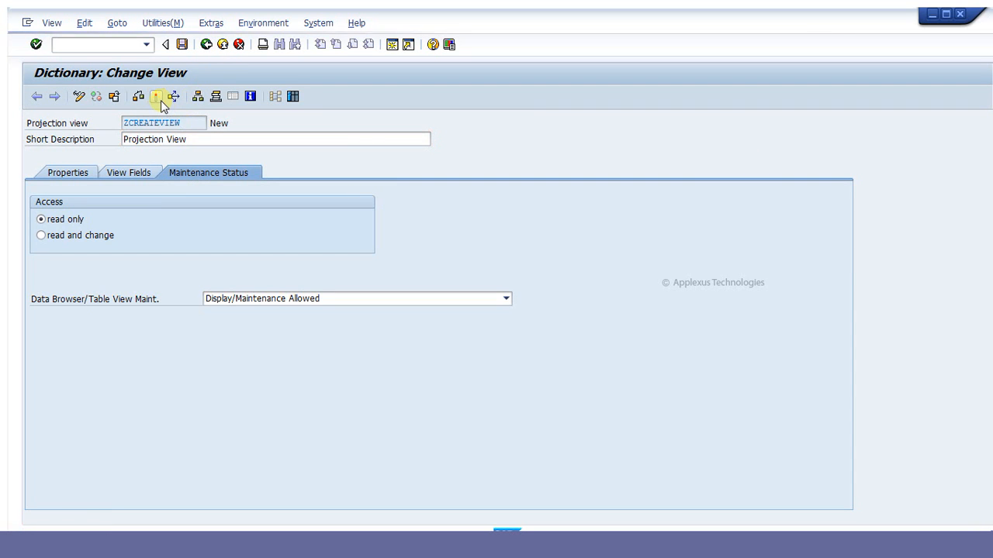
pyautogui.press('Return')
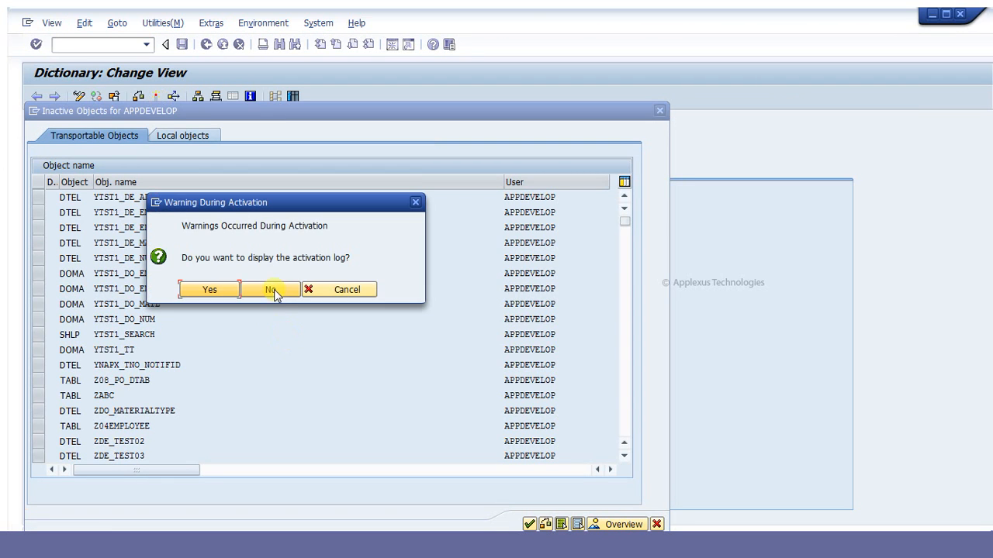
pyautogui.click(271, 289)
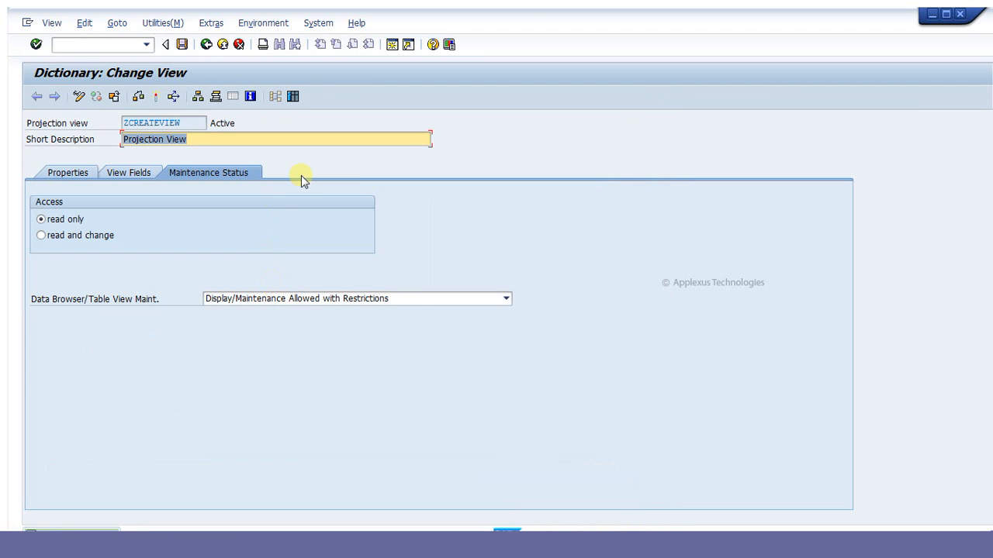
# - Display the contents of the projection view without any selection restrictions, and return to the ABAP Dictionary initial screen
pyautogui.click(292, 101)
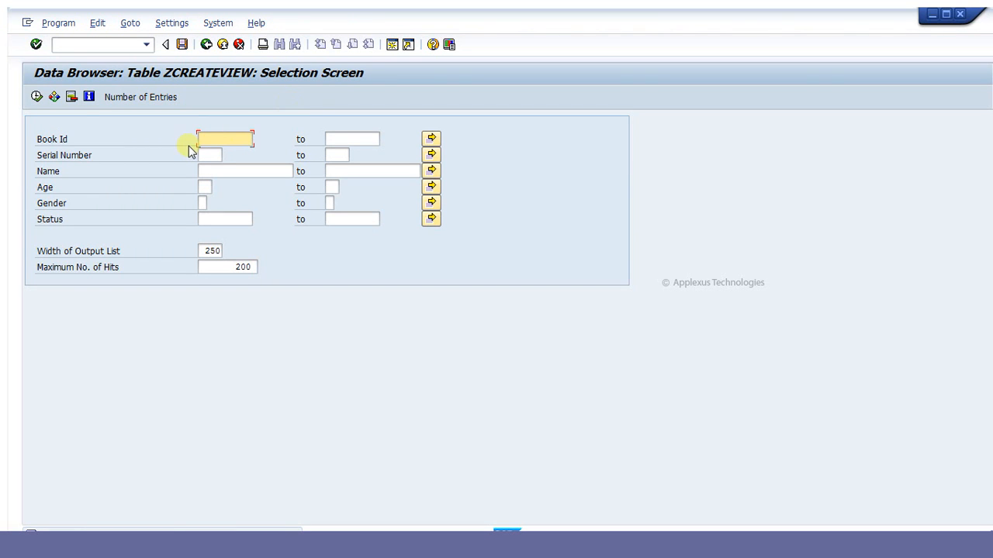
pyautogui.click(39, 98)
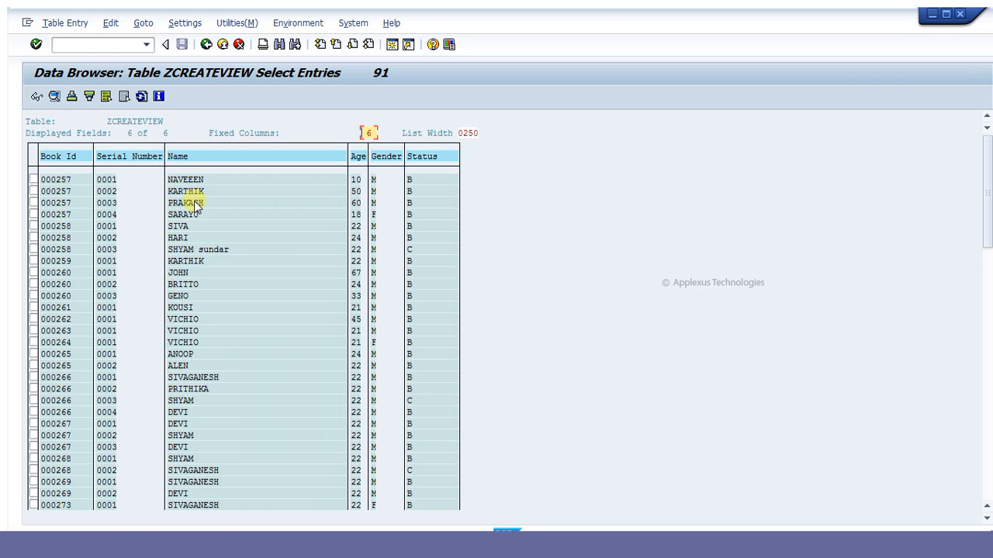
pyautogui.press('F3')
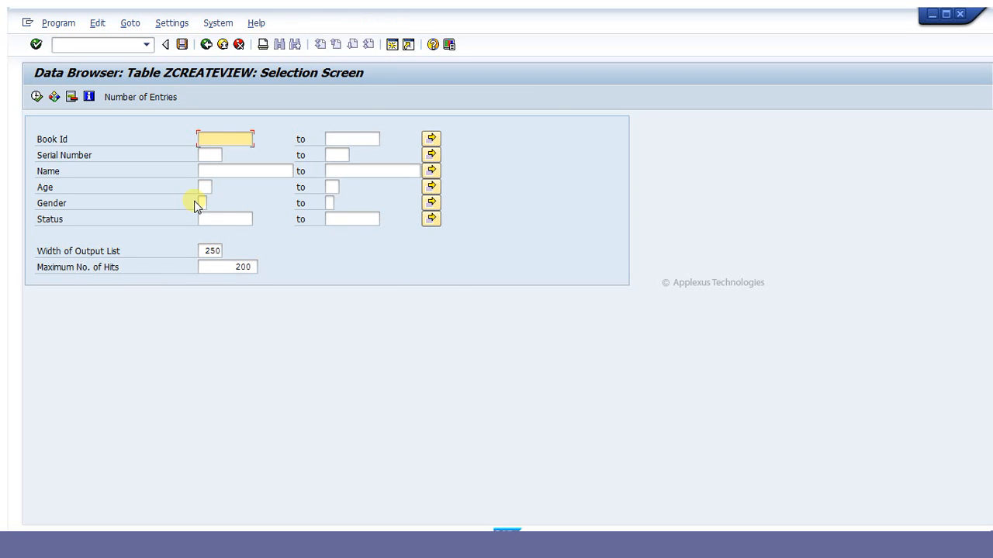
pyautogui.press('F3')
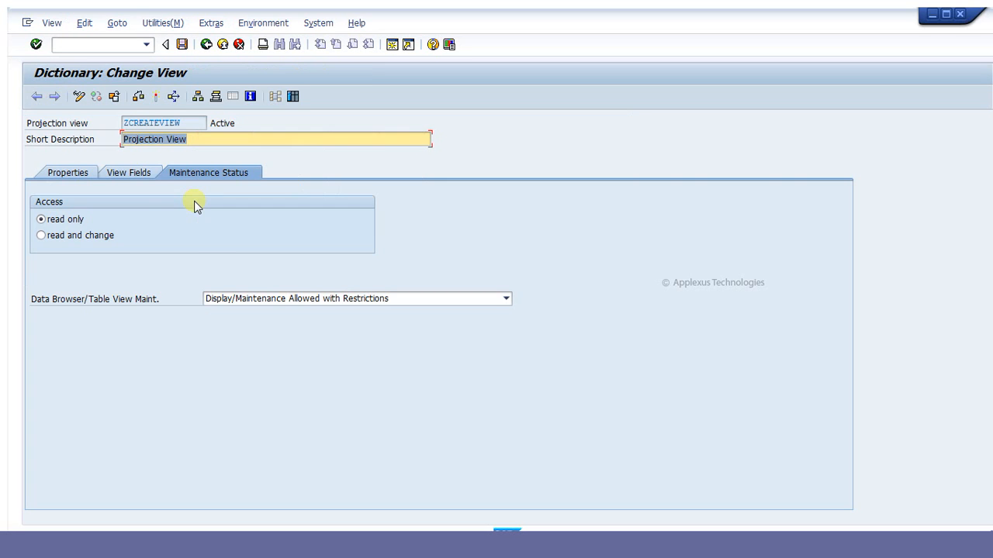
pyautogui.press('F3')
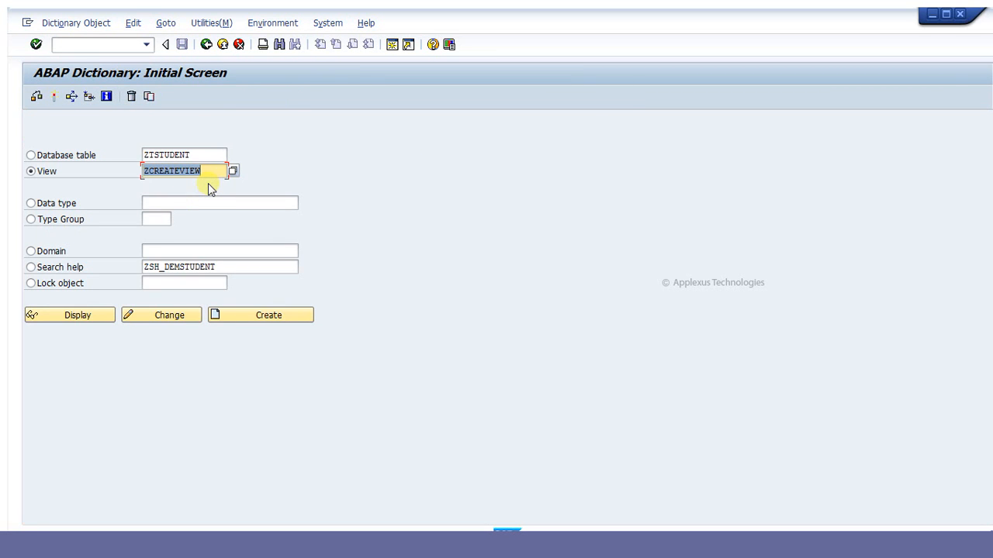
# - Open the database view ZCREATE14 in display mode
pyautogui.write('z')
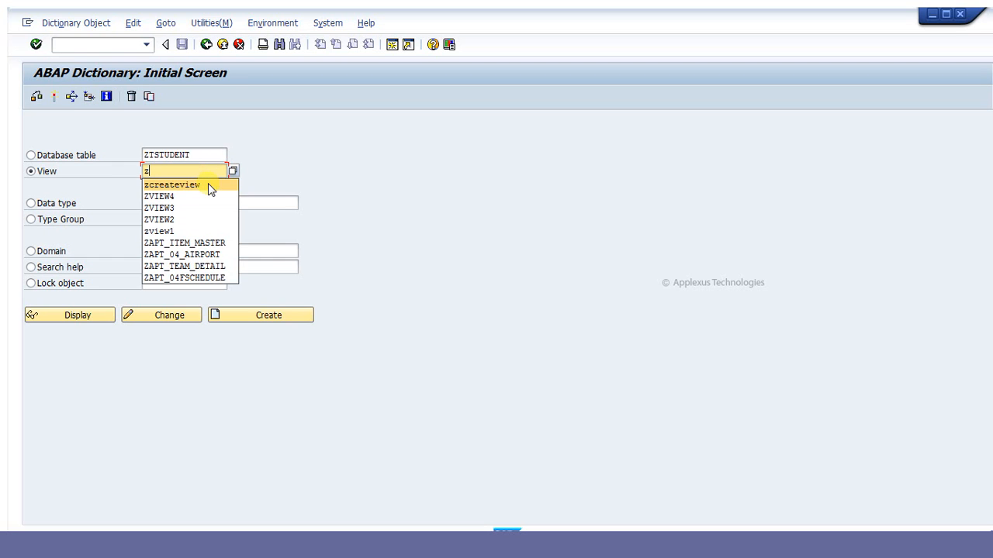
pyautogui.write('crea')
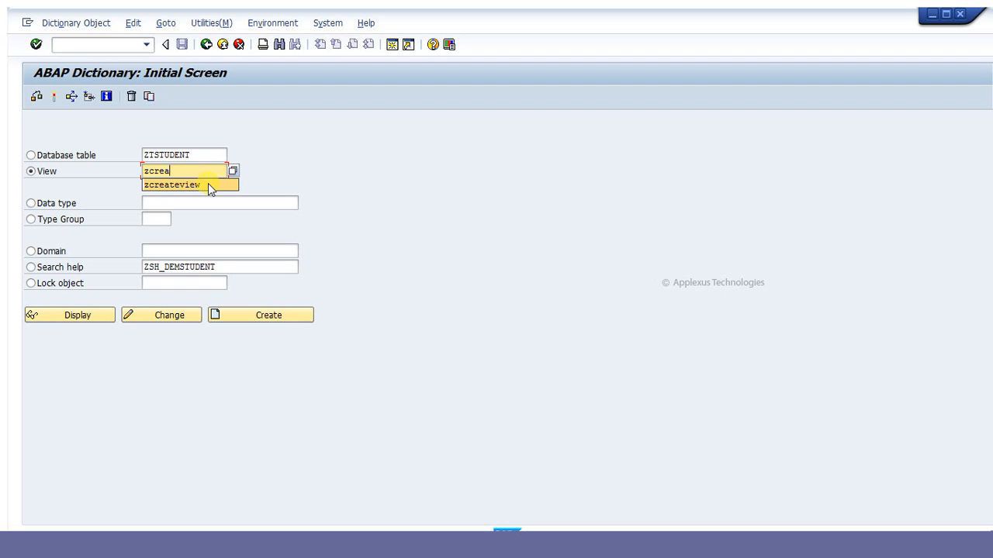
pyautogui.write('te14')
pyautogui.click(80, 318)
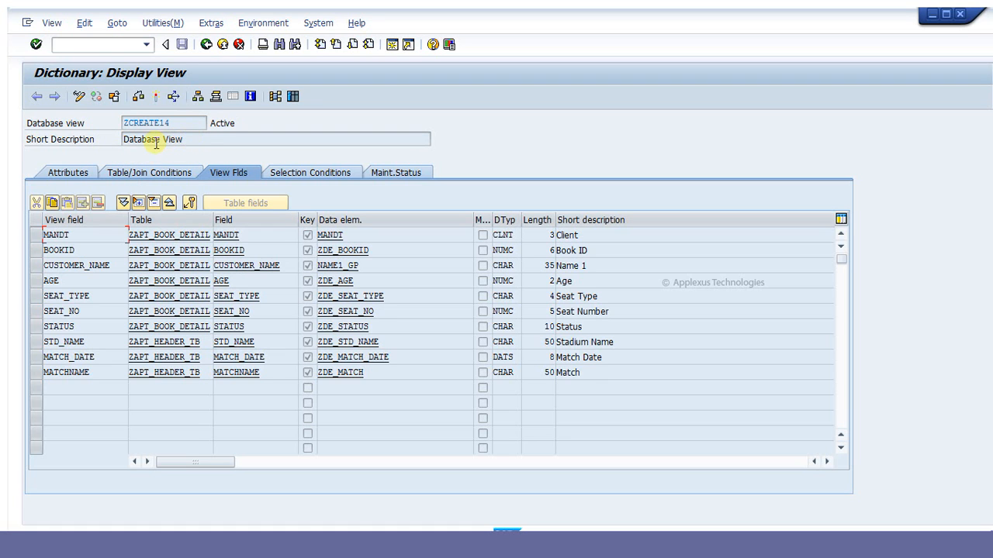
# - Examine the database view's join conditions, view fields, selection conditions and maintenance status, including the Data Browser/Table View Maint. options
pyautogui.click(155, 175)
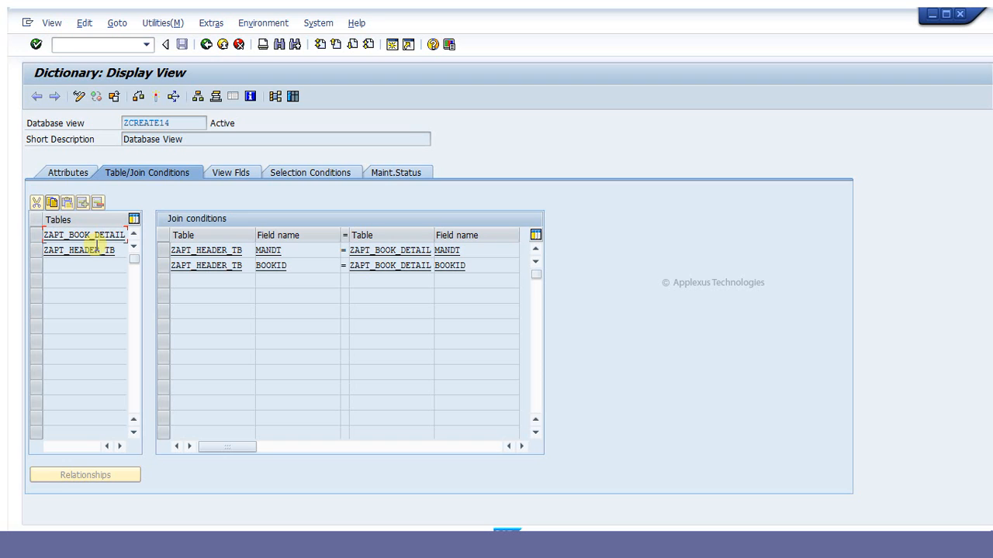
pyautogui.click(243, 172)
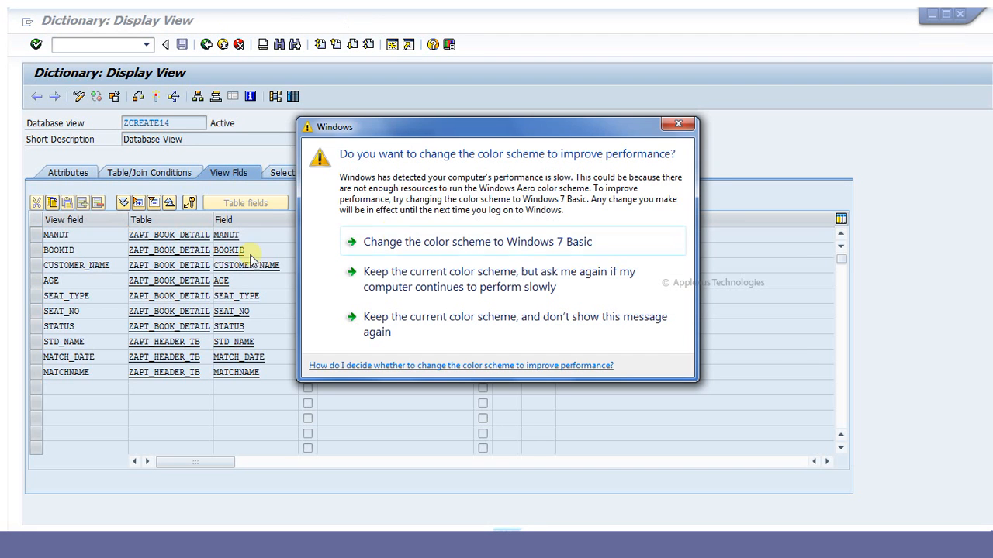
pyautogui.click(678, 124)
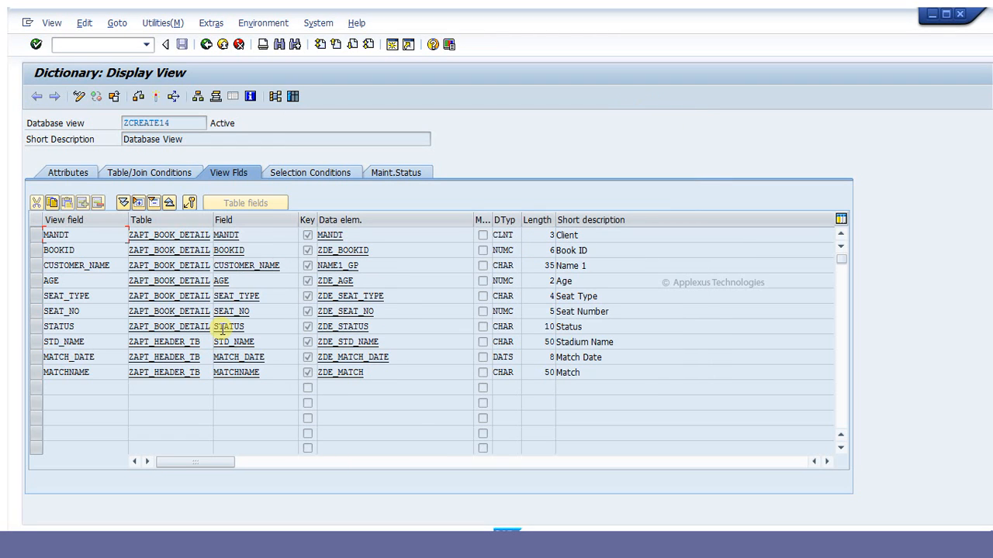
pyautogui.click(290, 173)
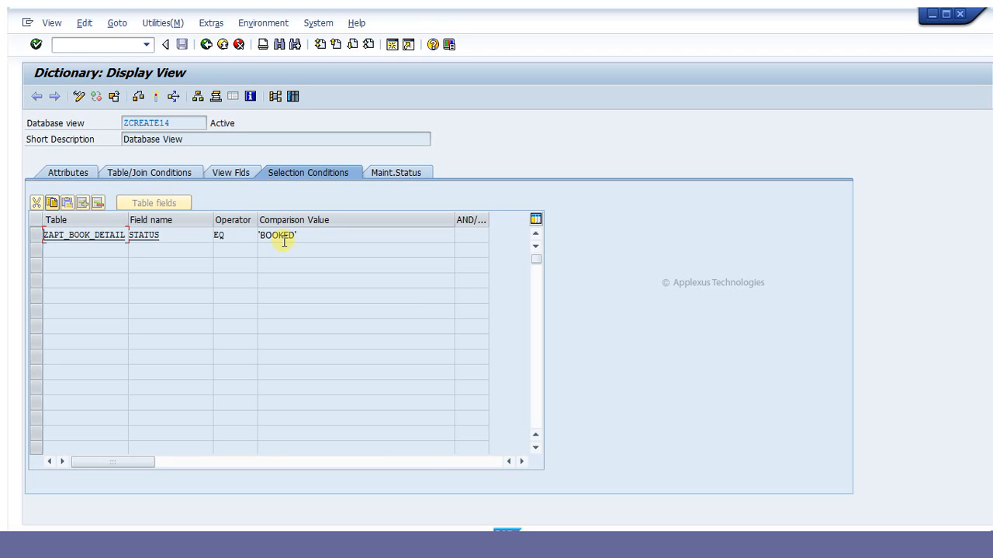
pyautogui.click(411, 171)
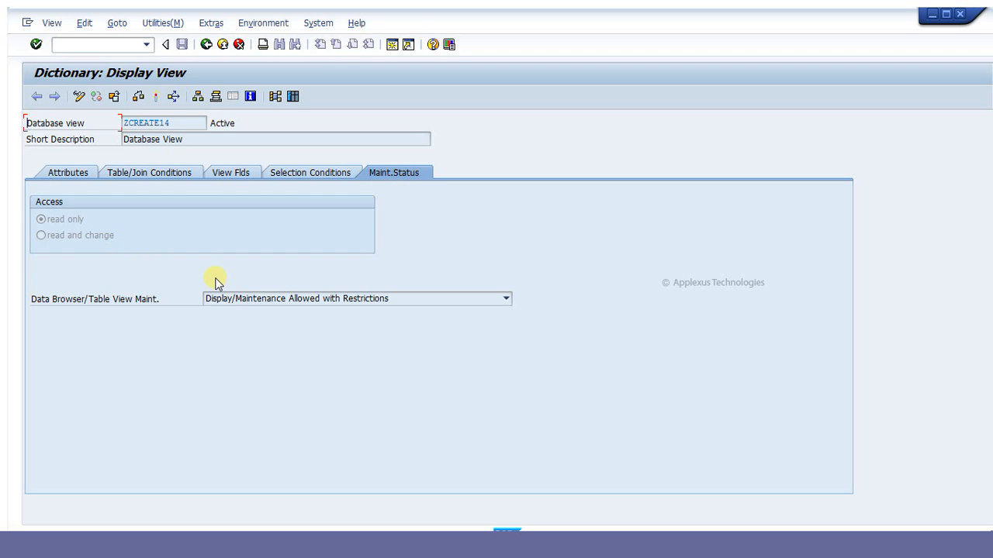
pyautogui.click(237, 299)
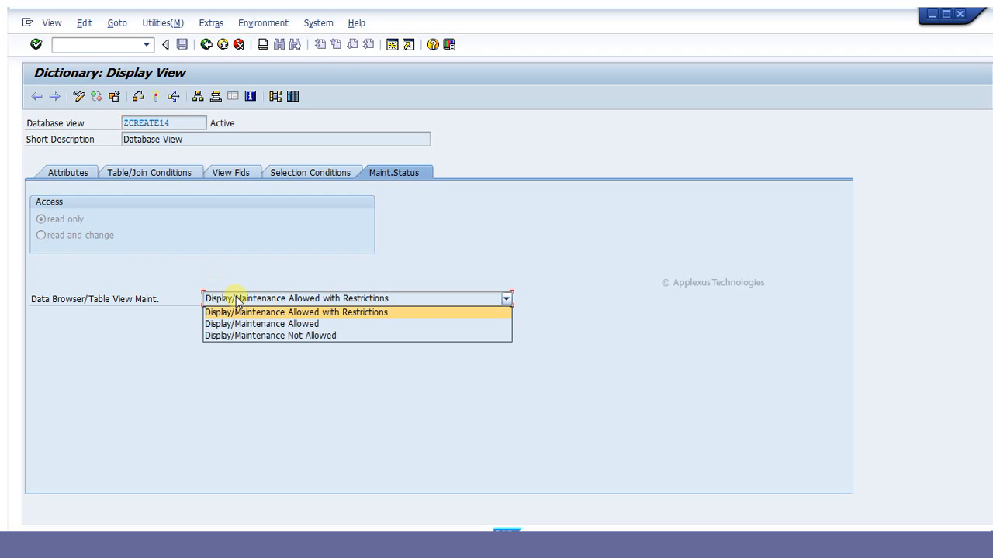
pyautogui.click(231, 261)
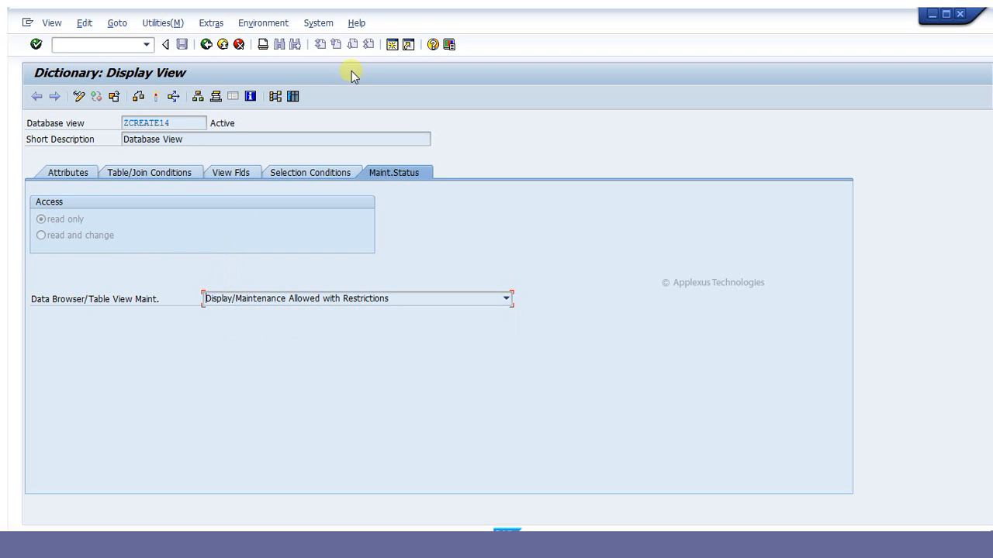
# - Display the contents of ZCREATE14 without any selection restrictions, and return to the ABAP Dictionary initial screen
pyautogui.click(295, 97)
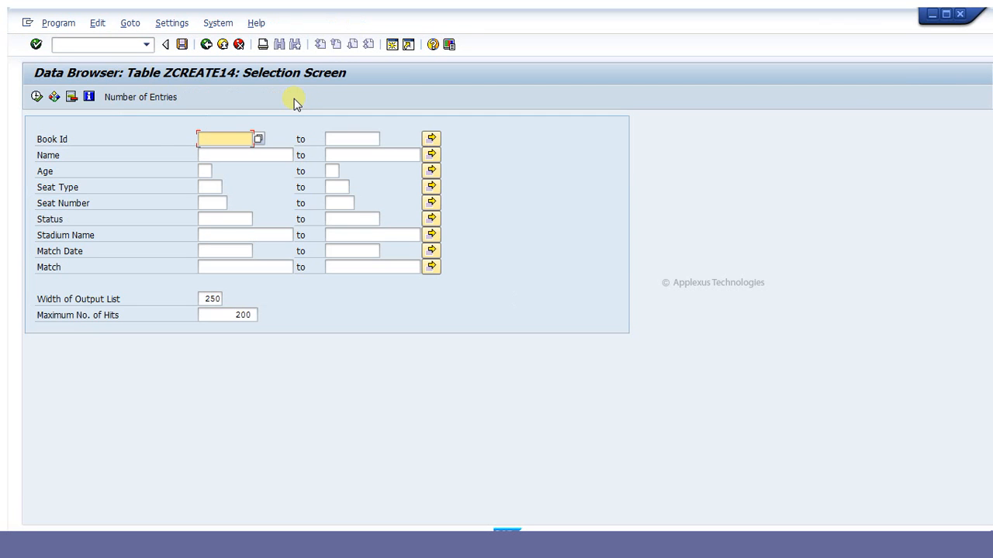
pyautogui.click(37, 96)
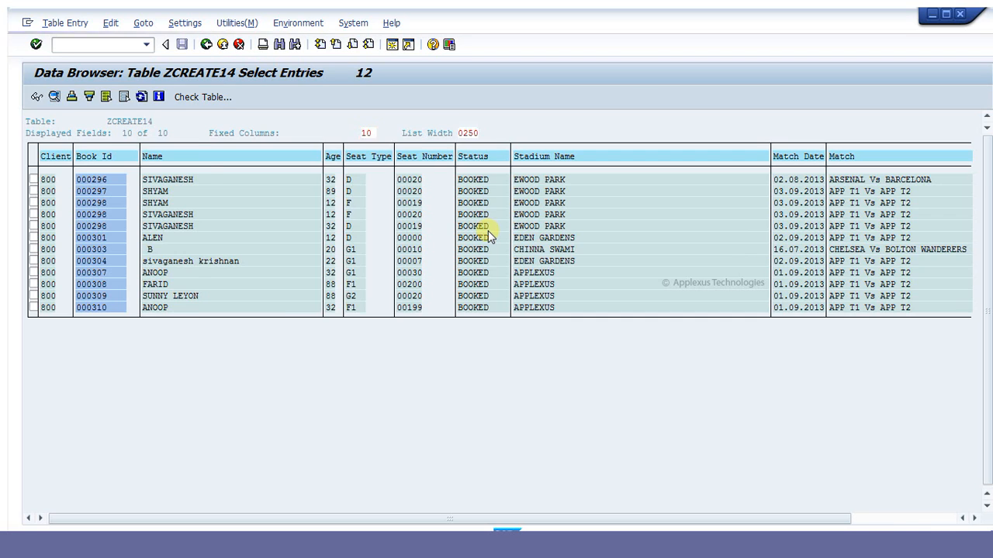
pyautogui.press('F3')
pyautogui.press('F3')
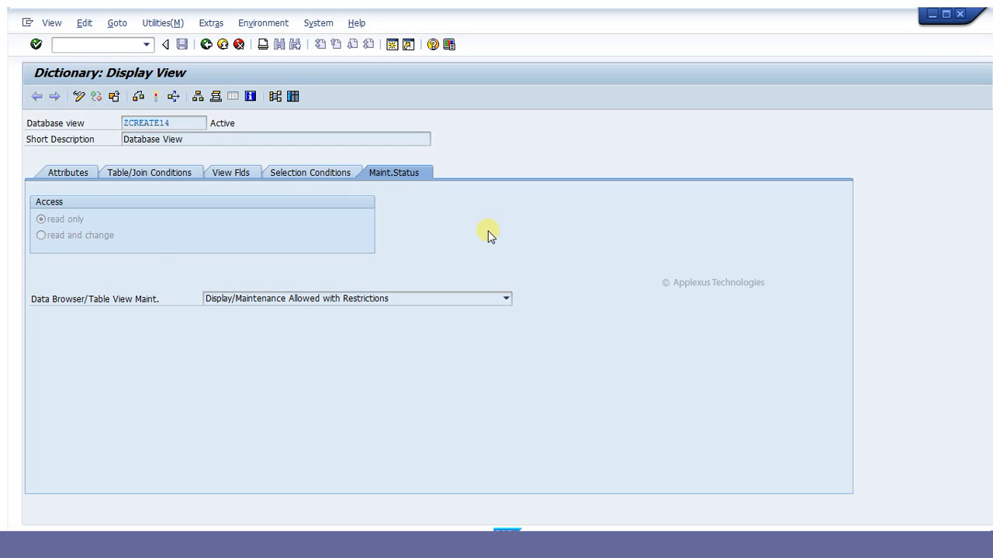
pyautogui.press('F3')
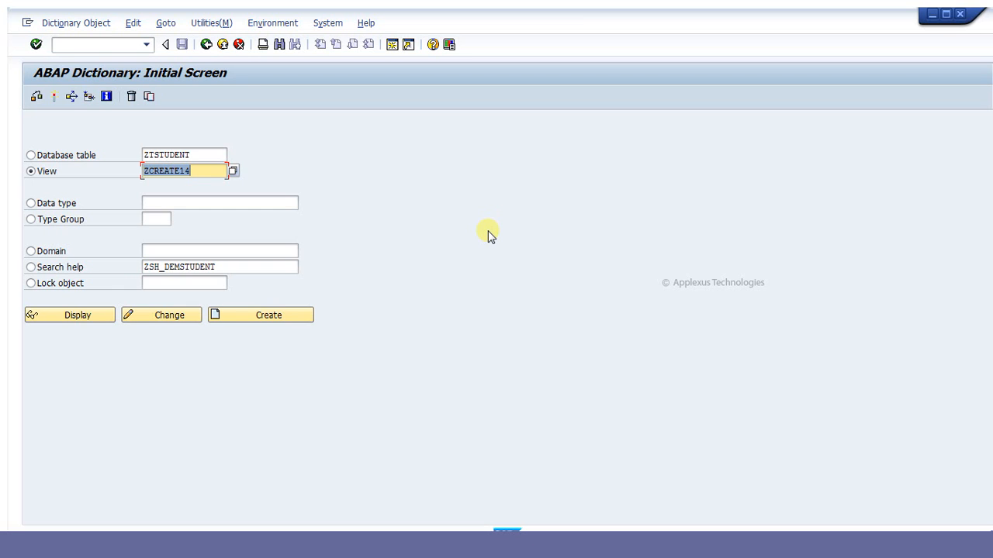
# - Open the help view ZVIEW4 in display mode, dismissing the Windows color scheme prompt
pyautogui.write('z')
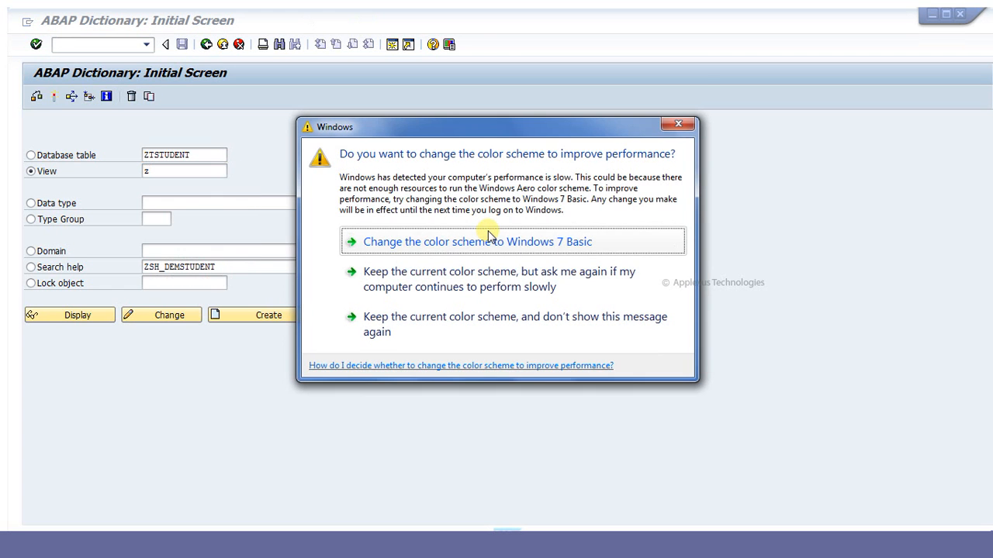
pyautogui.click(678, 125)
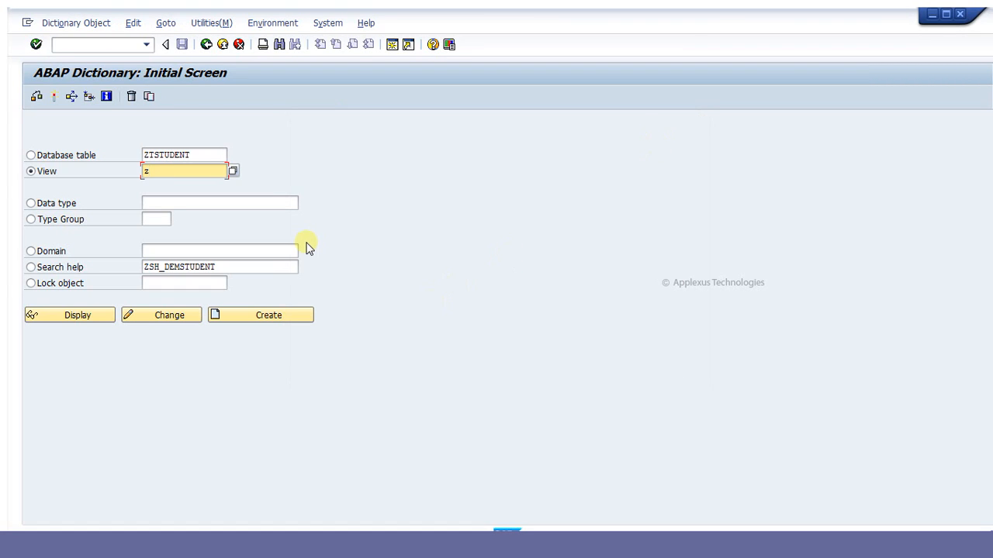
pyautogui.write('zvie')
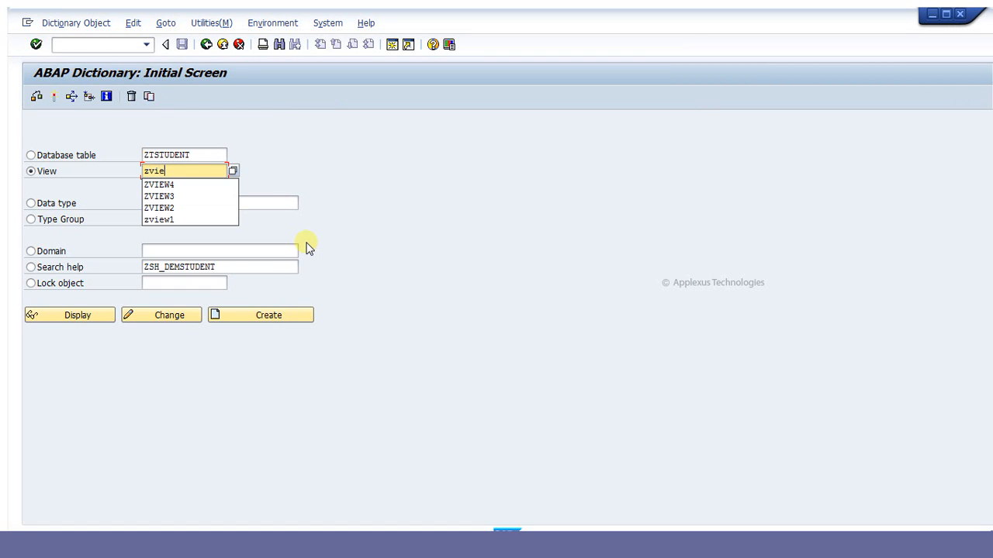
pyautogui.write('w4')
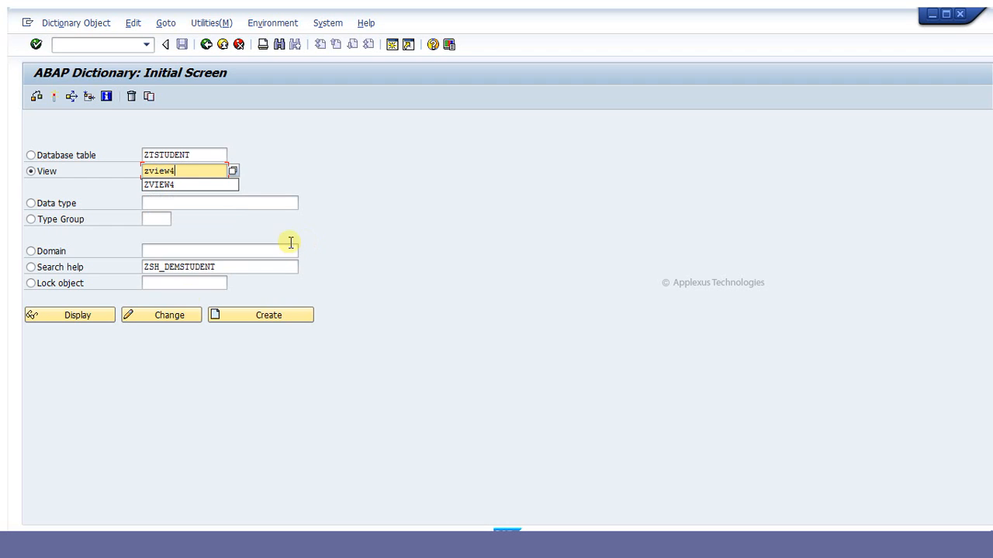
pyautogui.click(107, 314)
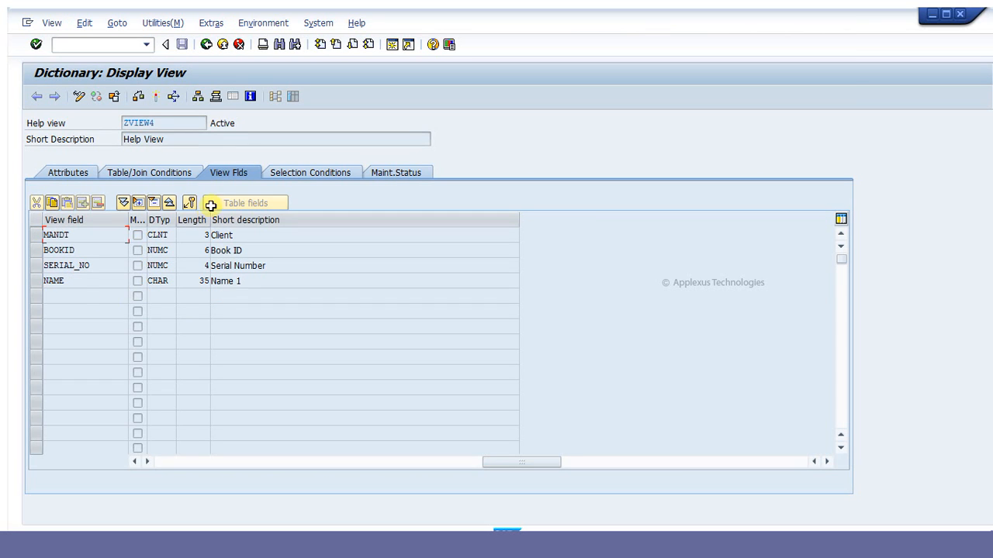
# - Examine the help view's join conditions, view fields, selection conditions and maintenance status, and return to the ABAP Dictionary initial screen
pyautogui.click(180, 176)
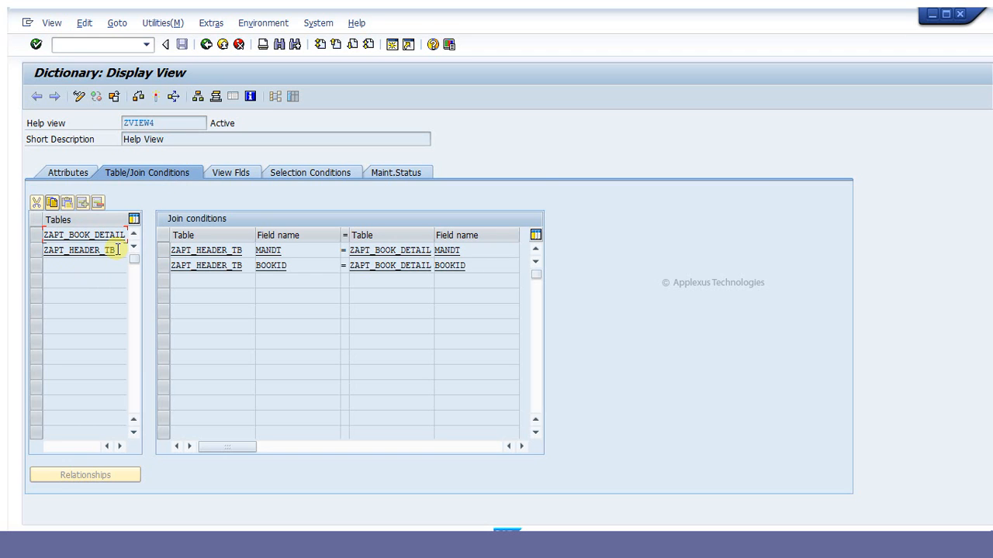
pyautogui.click(229, 176)
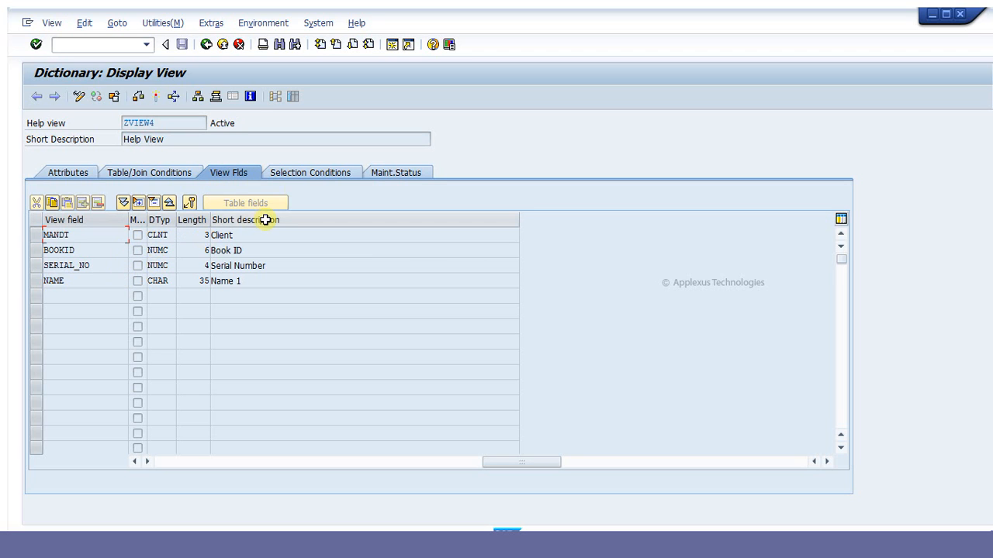
pyautogui.click(328, 171)
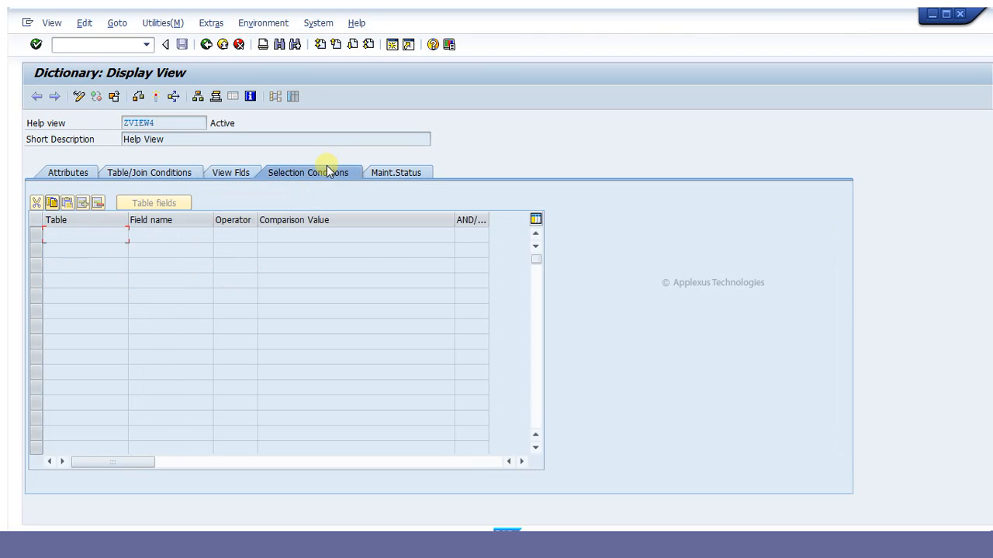
pyautogui.click(381, 174)
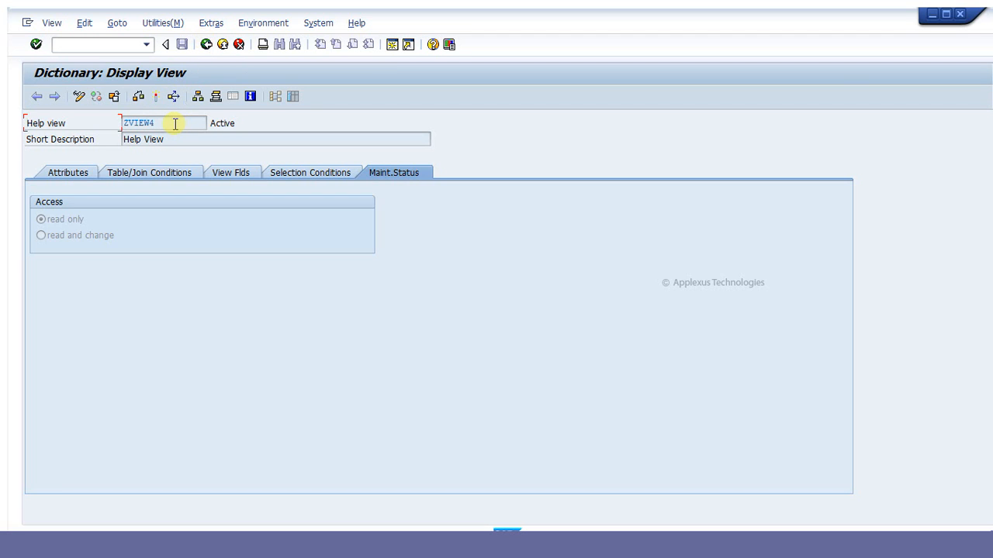
pyautogui.moveTo(175, 124); pyautogui.dragTo(119, 130)
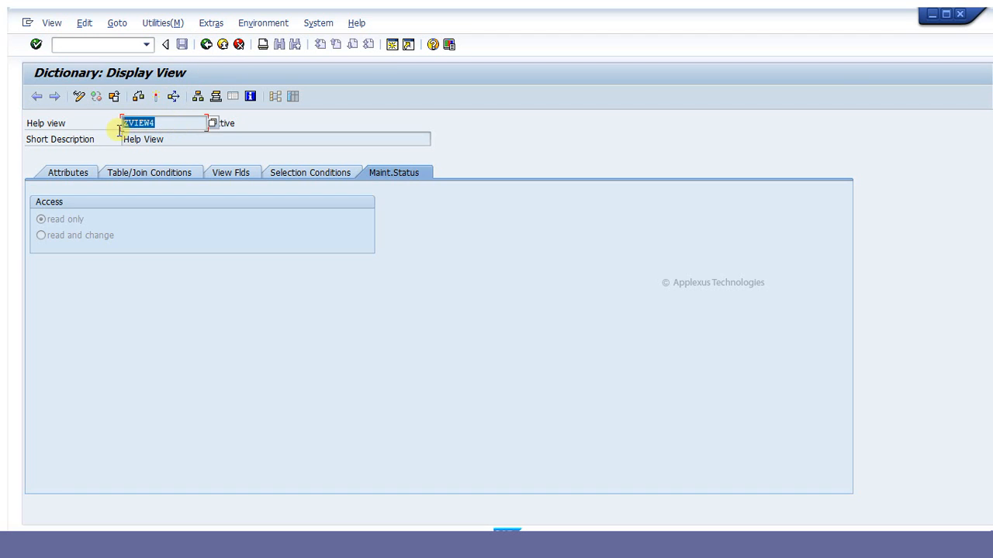
pyautogui.click(119, 131)
pyautogui.click(207, 47)
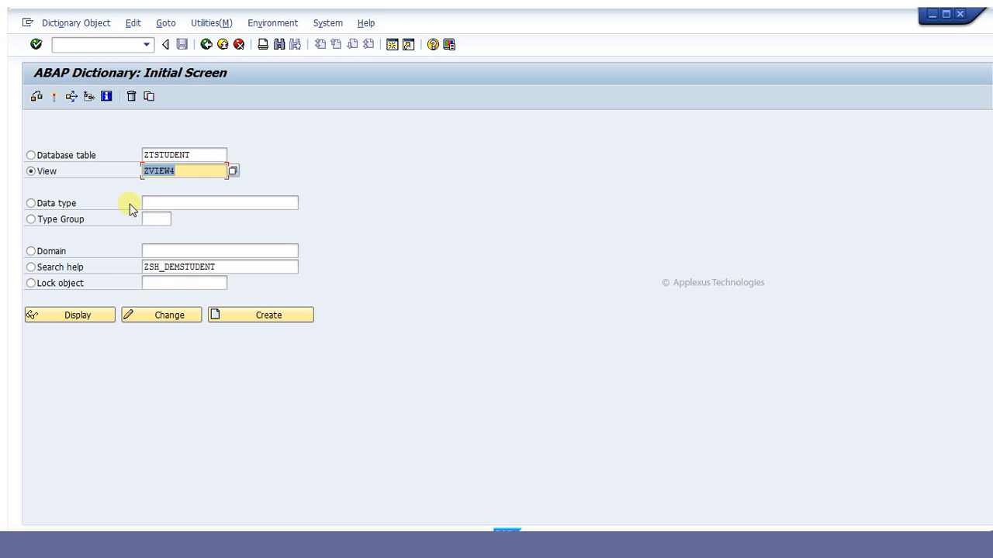
# - Open the search help ZSEARCH_HELP in display mode and highlight its selection method
pyautogui.click(47, 268)
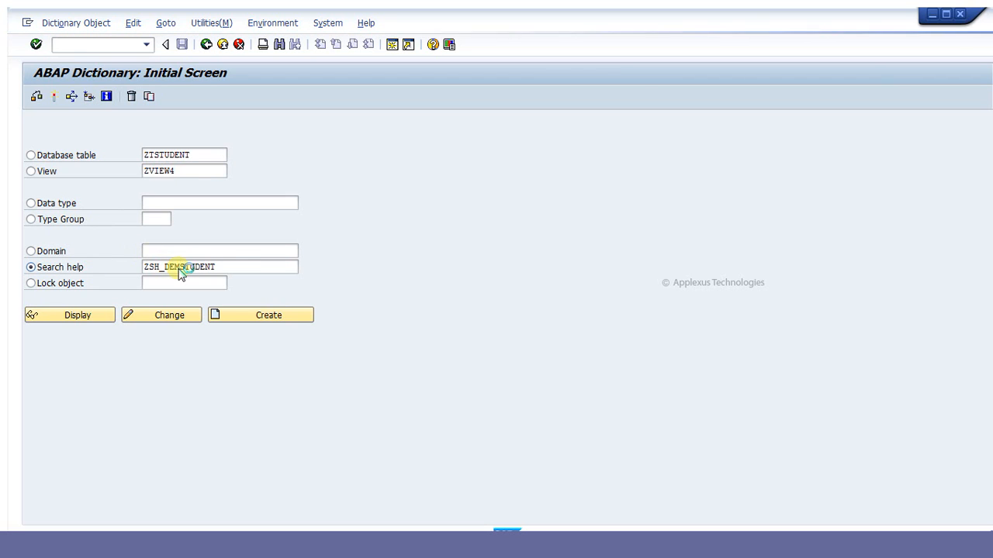
pyautogui.click(232, 262)
pyautogui.press('BackSpace')
pyautogui.press('BackSpace')
pyautogui.press('BackSpace')
pyautogui.press('BackSpace')
pyautogui.press('BackSpace')
pyautogui.press('BackSpace')
pyautogui.press('BackSpace')
pyautogui.press('BackSpace')
pyautogui.press('BackSpace')
pyautogui.press('BackSpace')
pyautogui.press('BackSpace')
pyautogui.press('BackSpace')
pyautogui.press('BackSpace')
pyautogui.press('BackSpace')
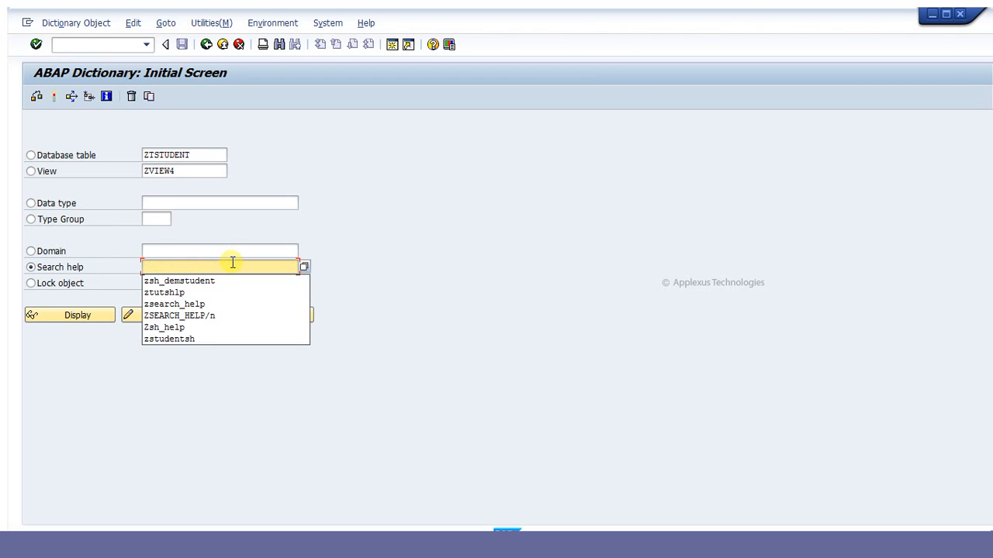
pyautogui.write('zsearch')
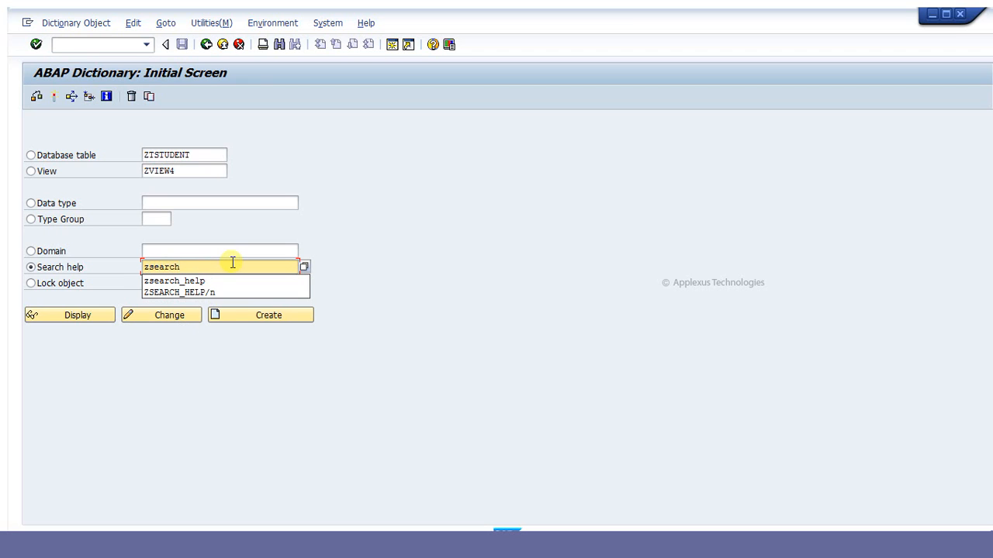
pyautogui.write('_help')
pyautogui.click(114, 320)
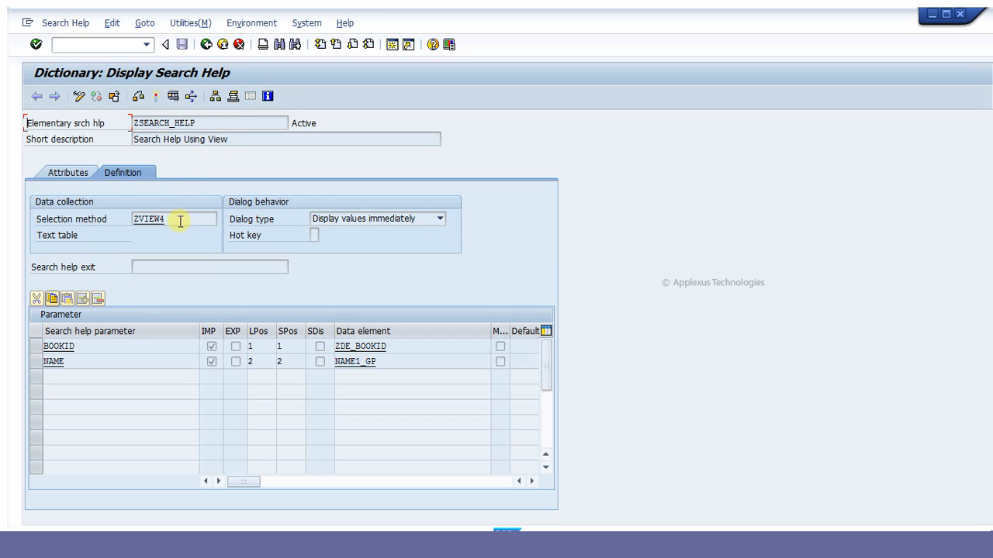
pyautogui.moveTo(175, 223); pyautogui.dragTo(132, 221)
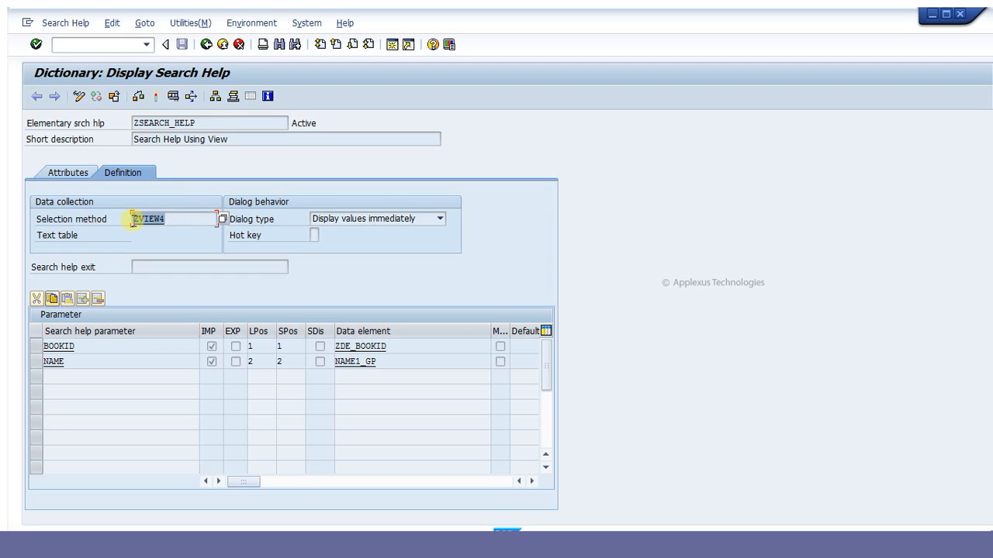
# - Try adding BOOKID as a third parameter of ZSEARCH_HELP in change mode, and leave the search help without saving
pyautogui.click(171, 218)
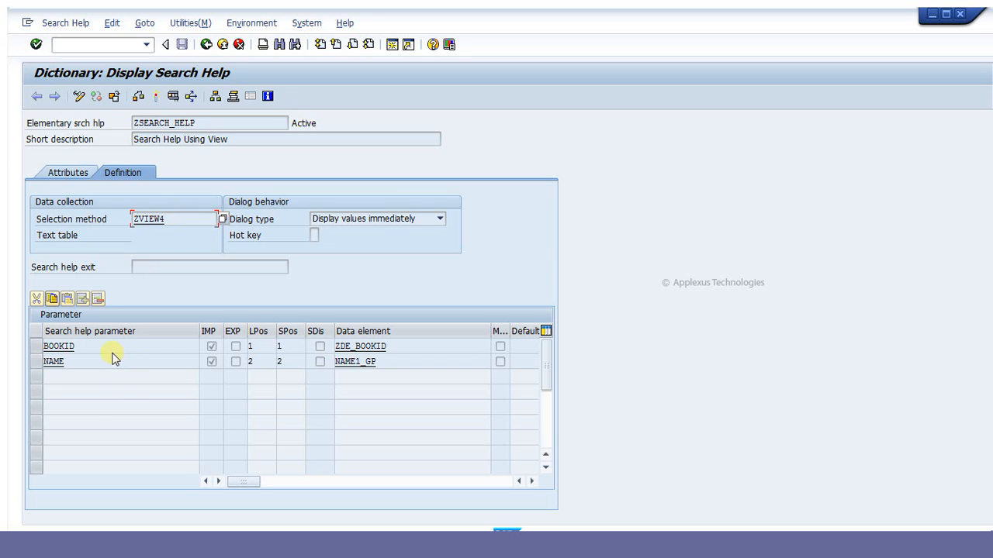
pyautogui.click(78, 98)
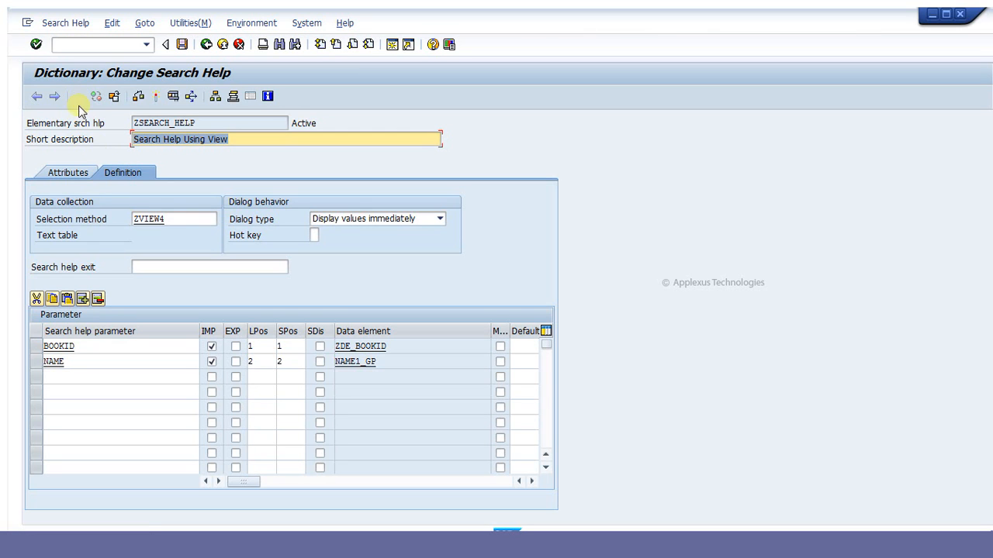
pyautogui.click(101, 375)
pyautogui.press('F4')
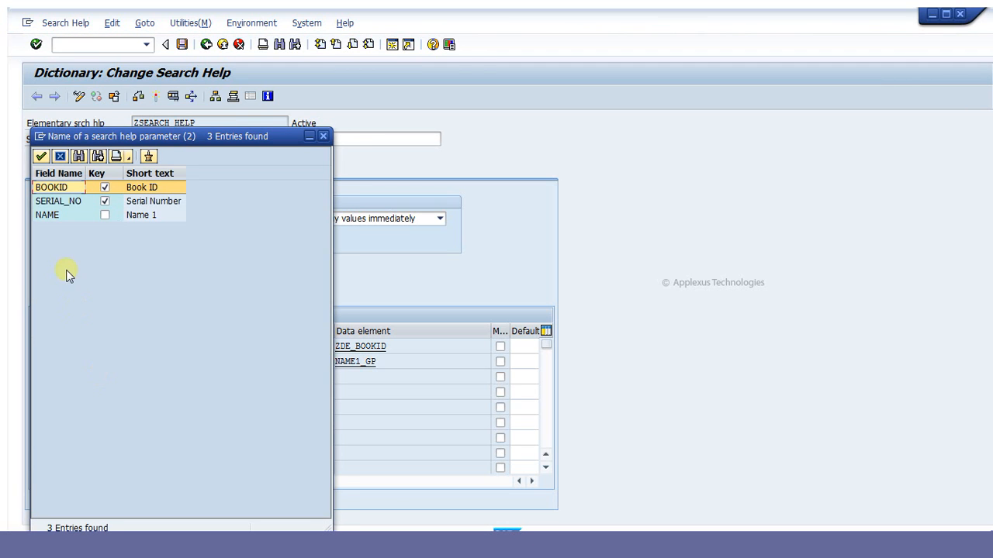
pyautogui.doubleClick(53, 189)
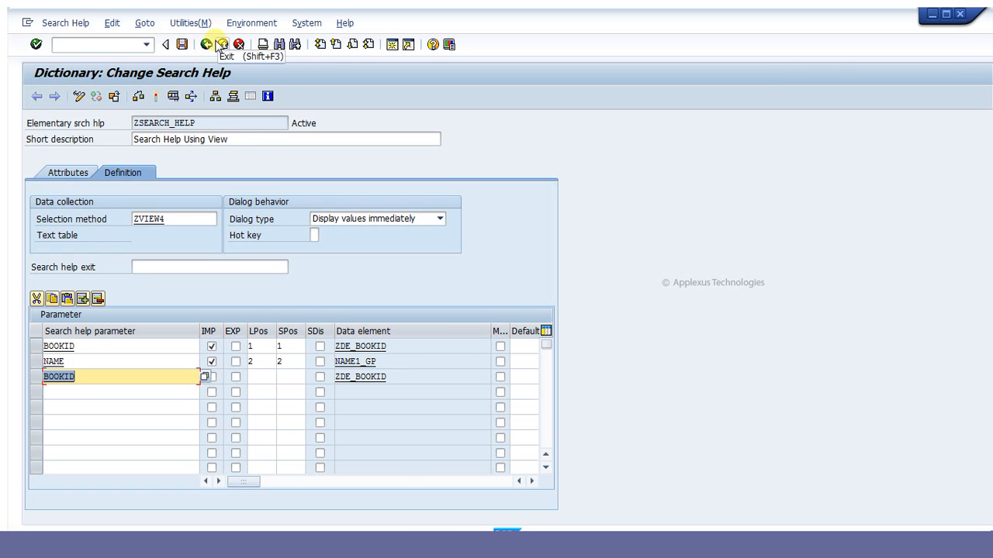
pyautogui.click(205, 44)
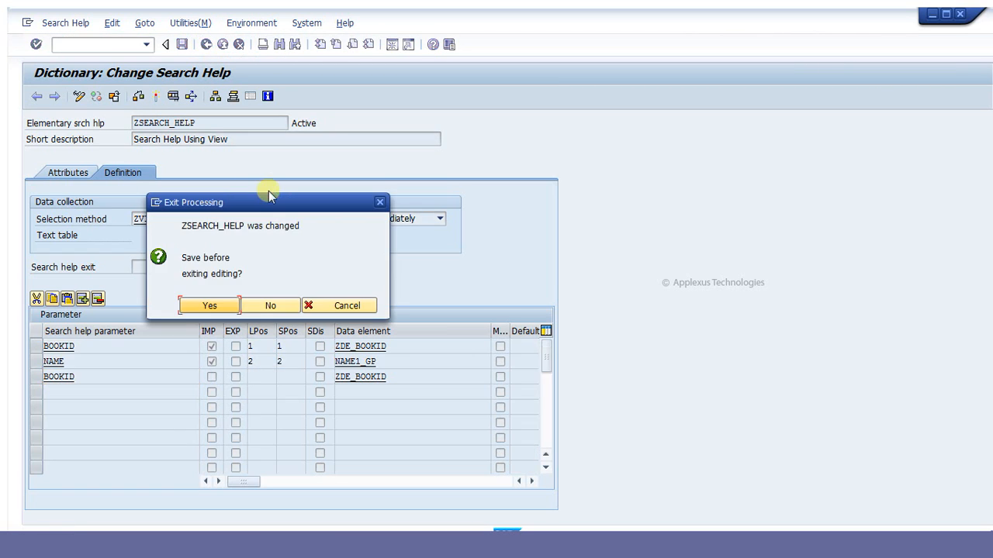
pyautogui.click(271, 306)
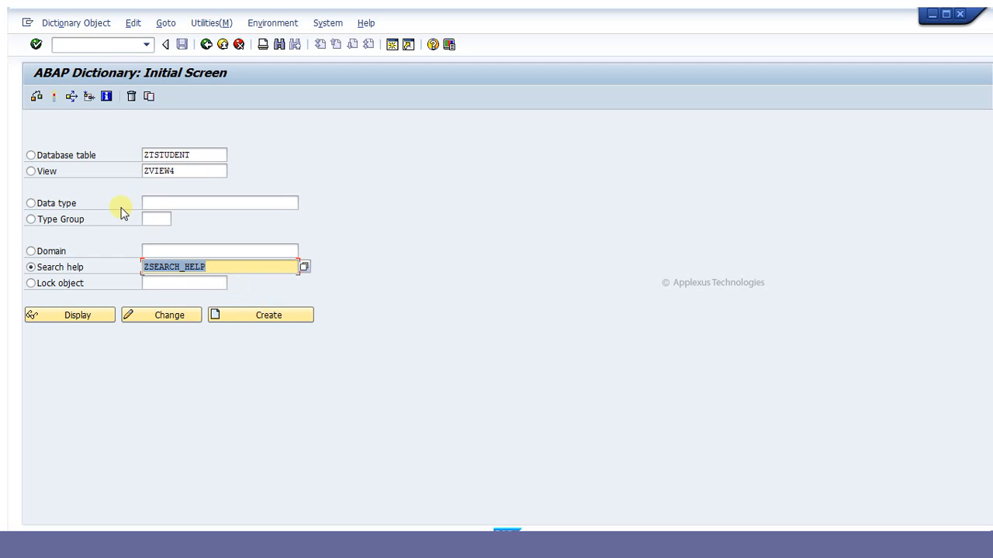
# - Open the maintenance view ZMAIN in display mode from the ABAP Dictionary initial screen
pyautogui.click(48, 172)
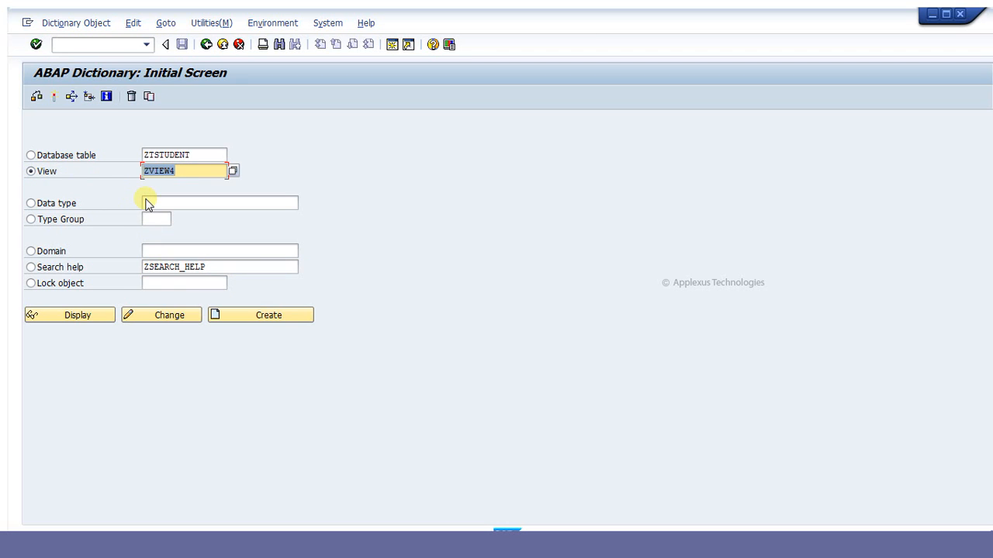
pyautogui.write('zmain')
pyautogui.click(91, 314)
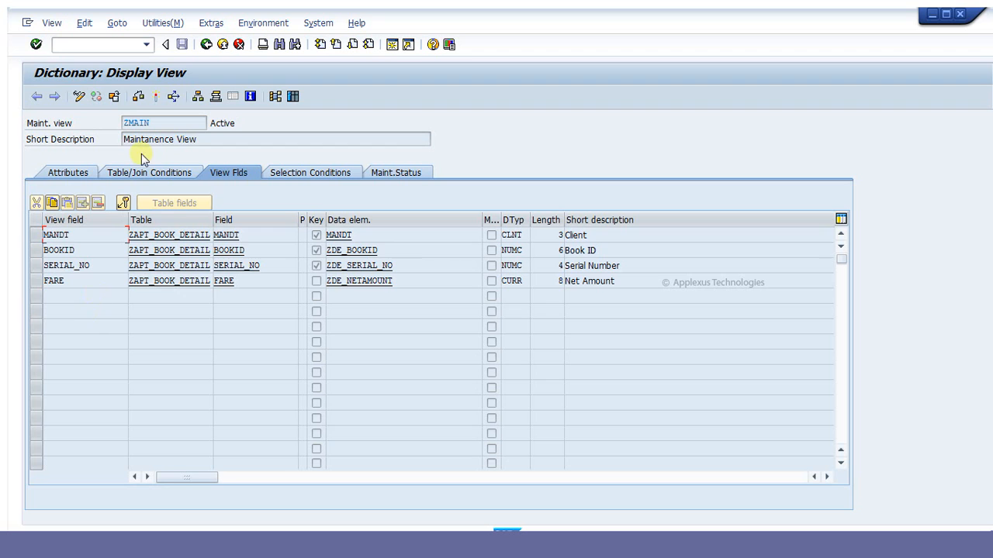
# - Examine ZMAIN's tables and join conditions, view fields, selection conditions and maintenance status
pyautogui.click(144, 172)
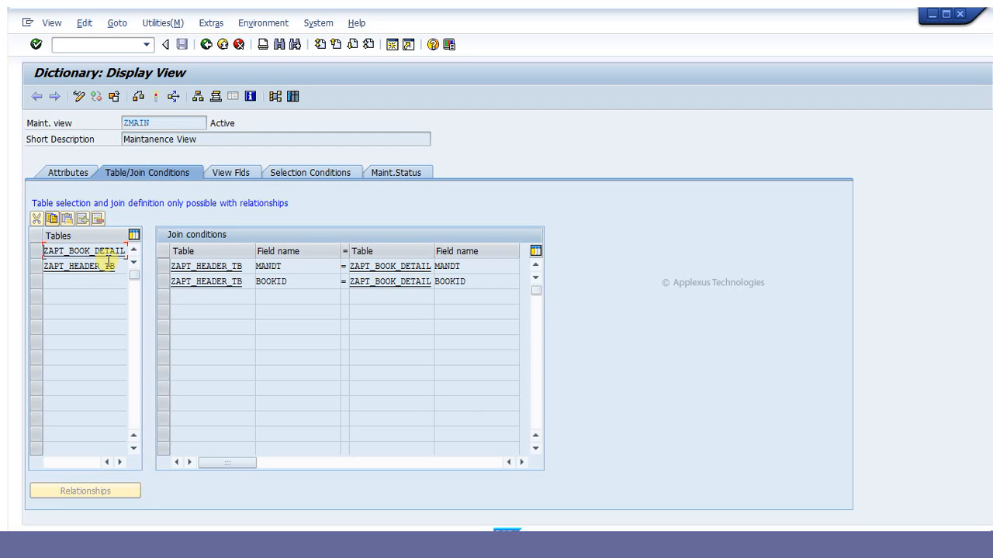
pyautogui.click(237, 172)
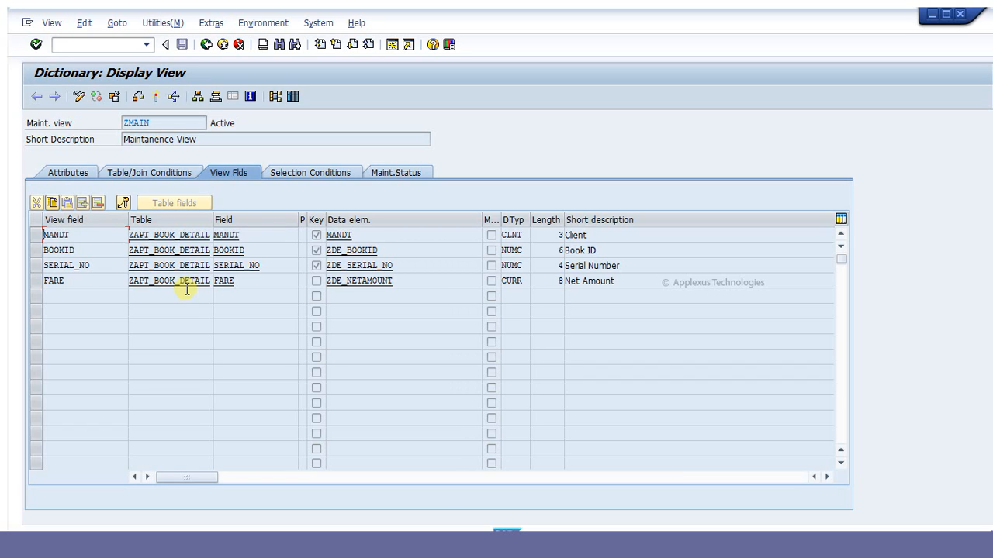
pyautogui.click(325, 180)
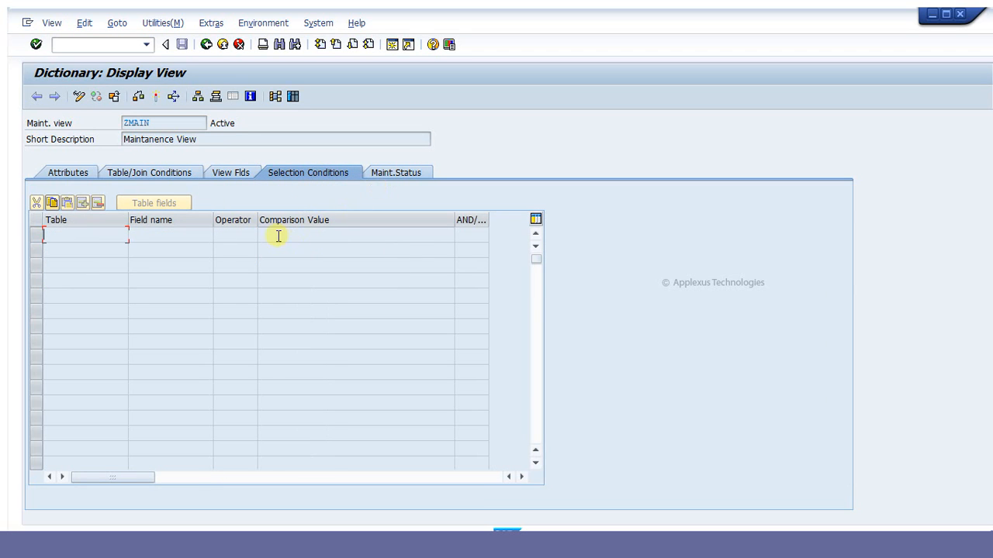
pyautogui.click(397, 173)
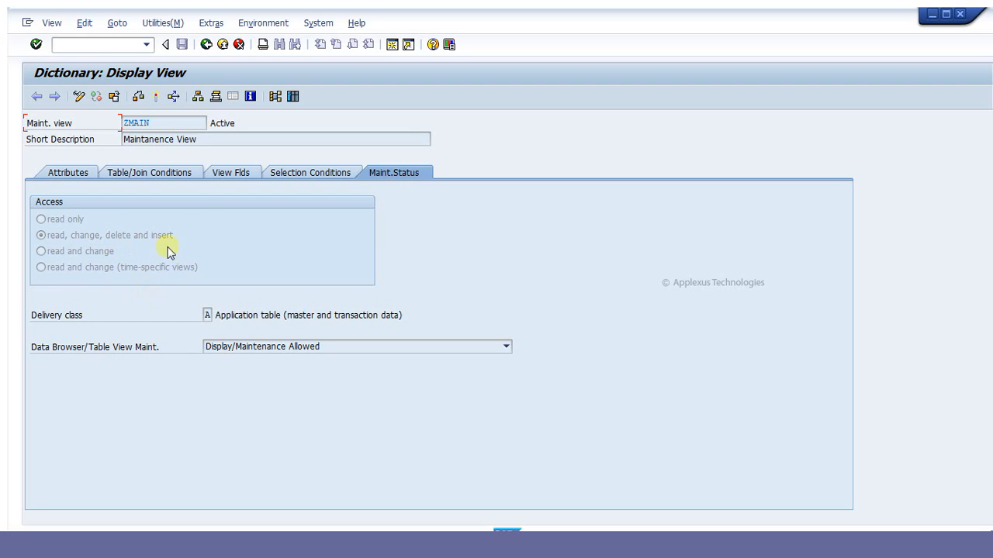
# - Open ZMAIN's table maintenance generator, dismissing the Windows color scheme prompt, and inspect its authorization group, function group and overview screen number
pyautogui.click(180, 24)
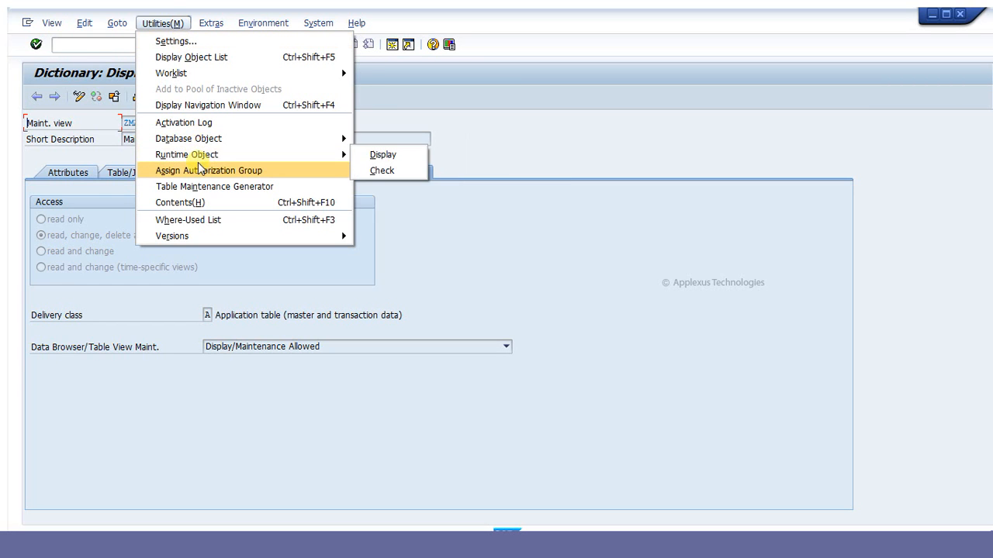
pyautogui.click(200, 182)
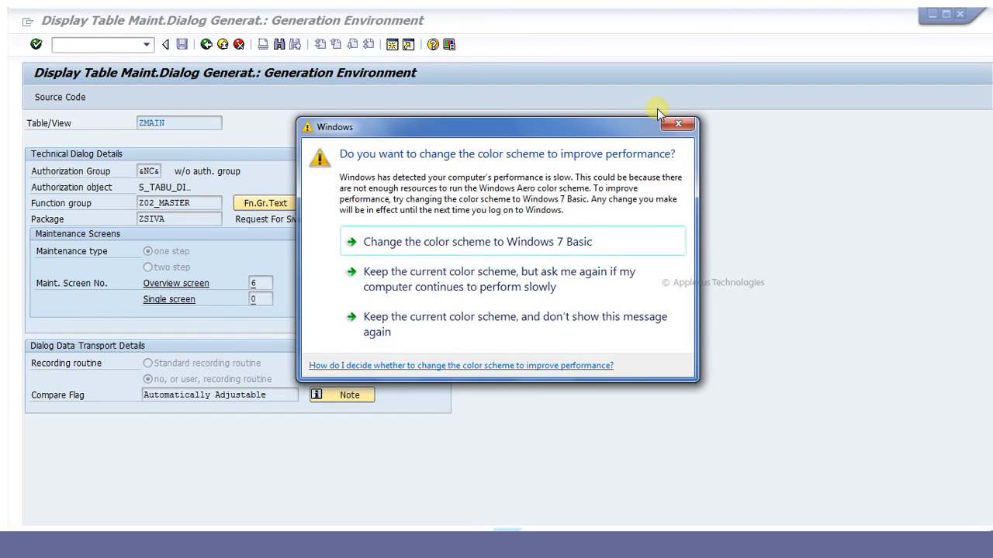
pyautogui.click(677, 124)
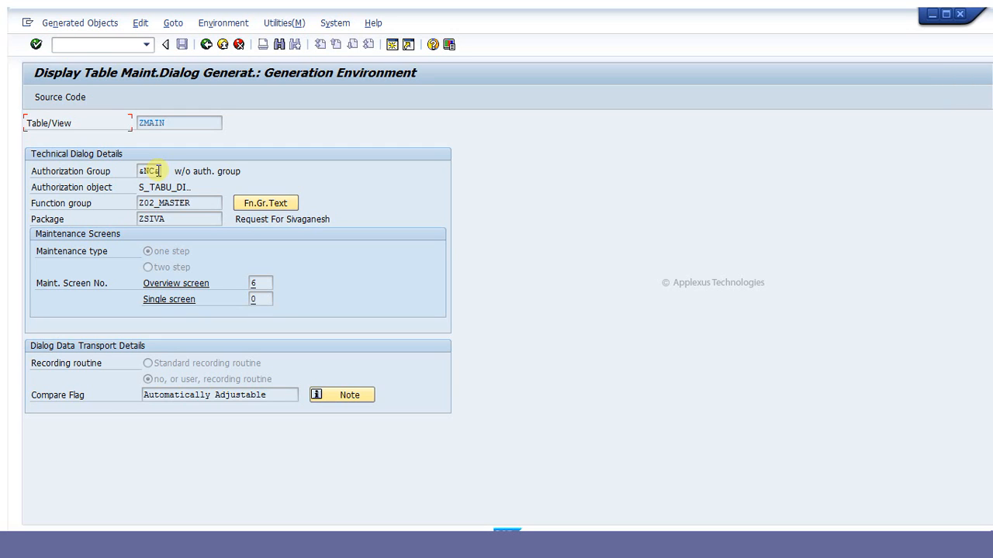
pyautogui.click(154, 171)
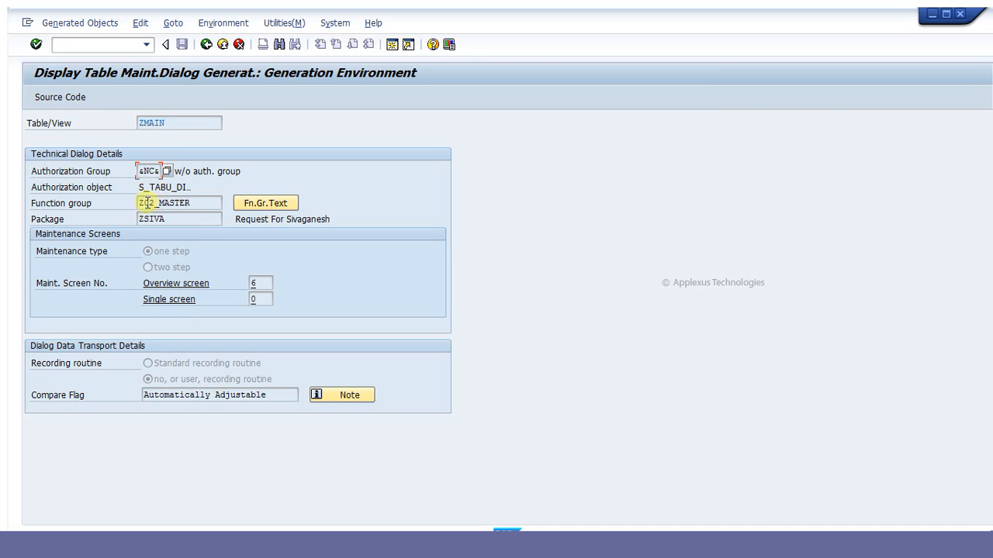
pyautogui.click(199, 202)
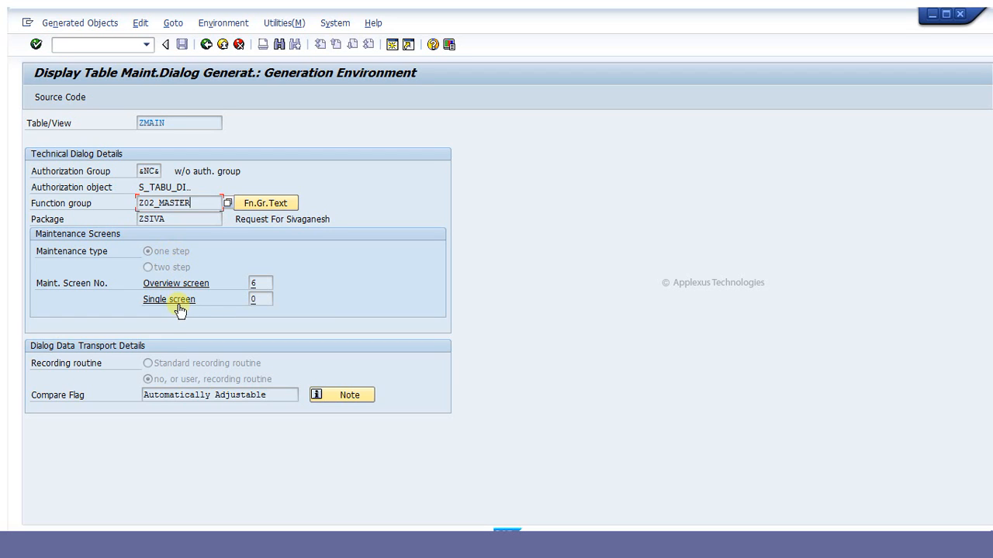
pyautogui.click(260, 282)
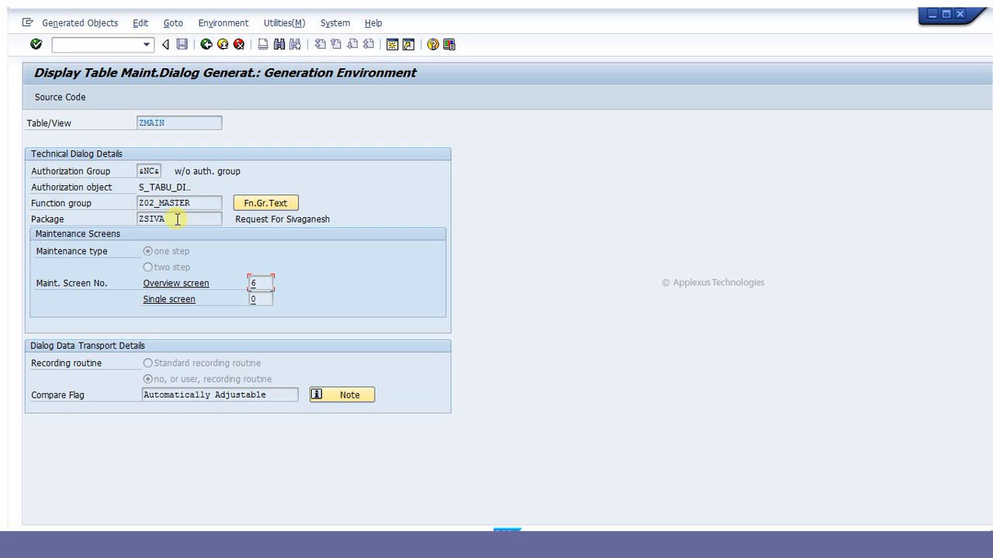
# - Run transaction SE54 in a new session, dismissing the Windows prompt, and test ZMAIN by opening its unrestricted data for maintenance
pyautogui.click(96, 43)
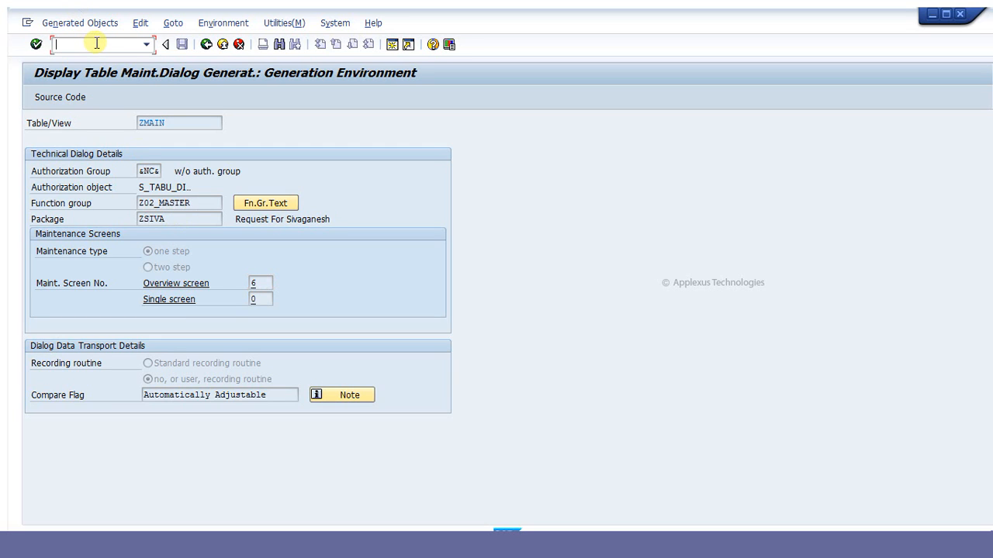
pyautogui.write('/o')
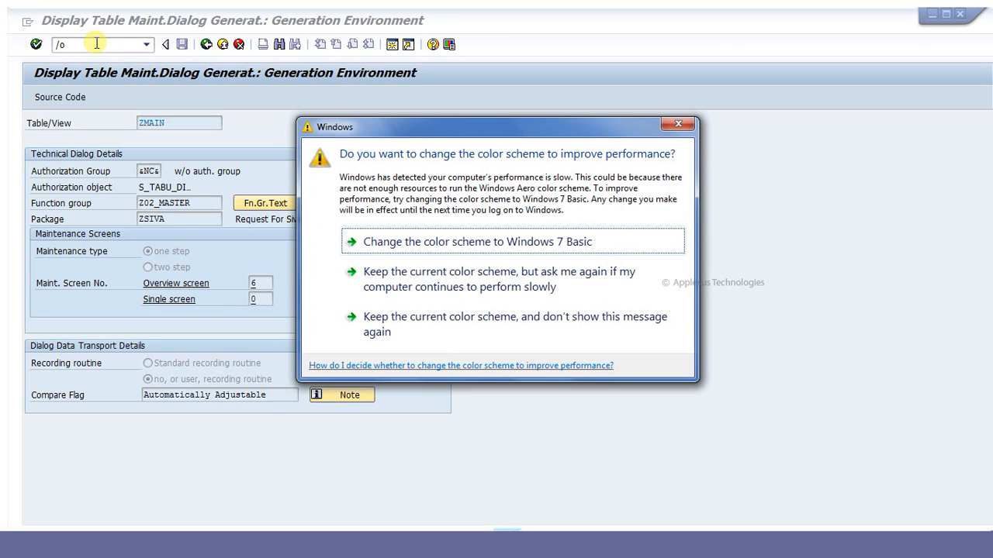
pyautogui.click(674, 124)
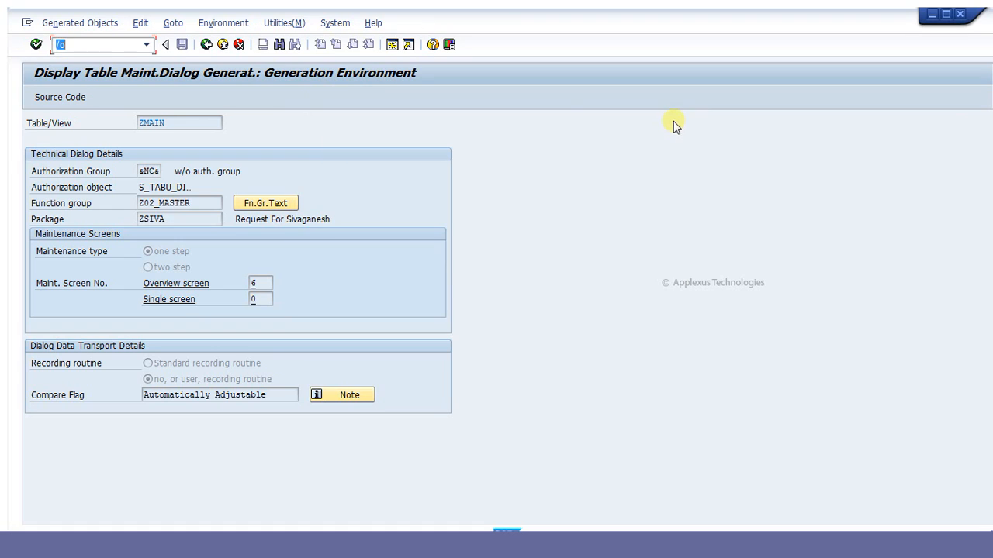
pyautogui.click(110, 48)
pyautogui.write('se54')
pyautogui.press('Return')
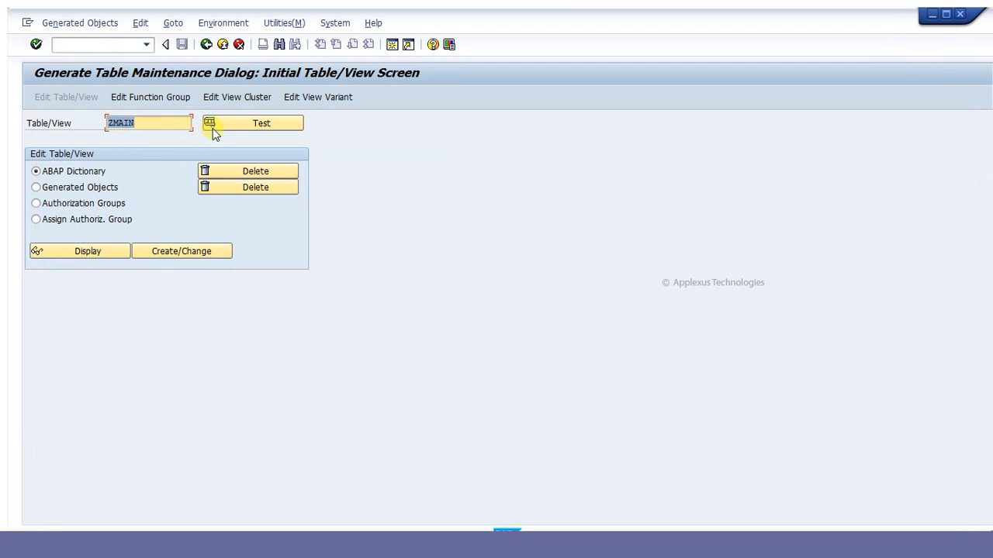
pyautogui.click(223, 123)
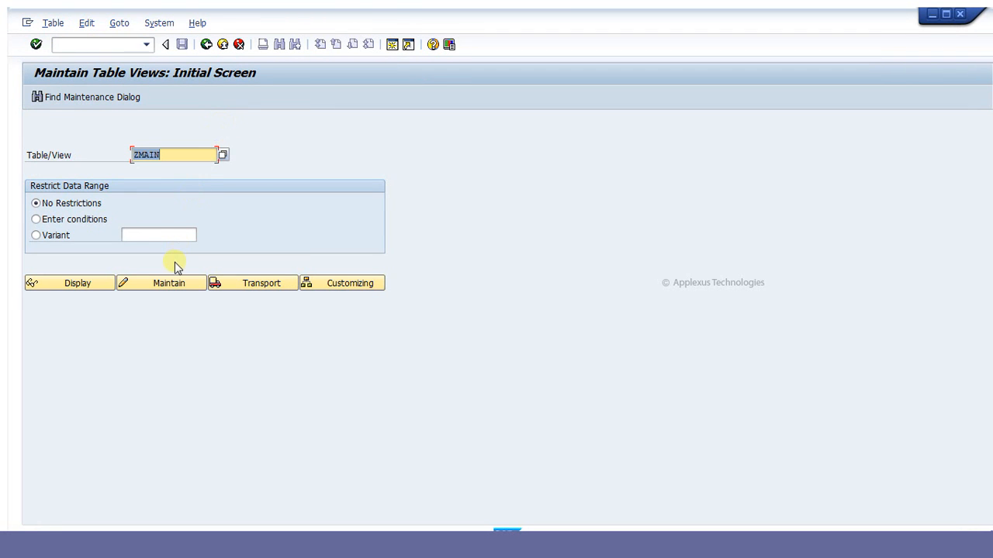
pyautogui.click(176, 282)
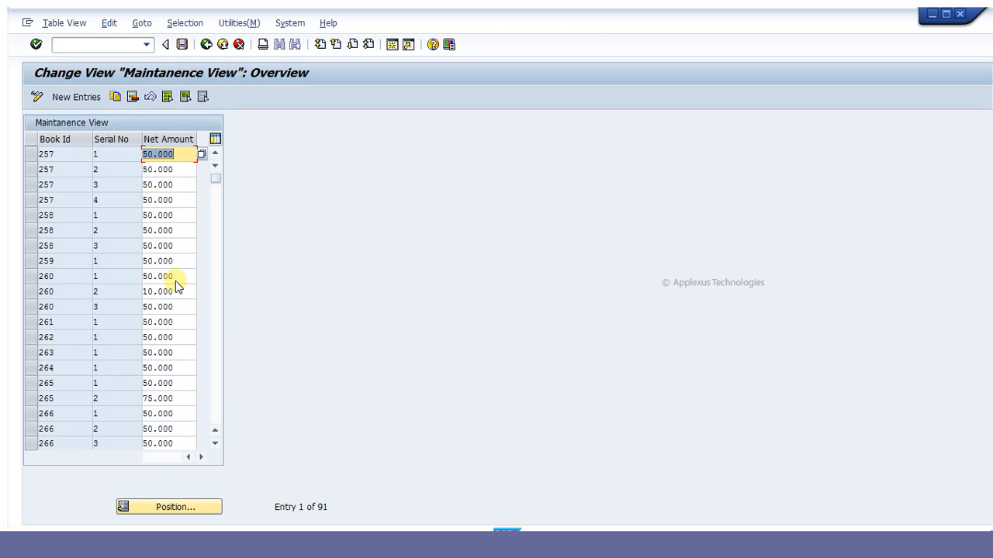
# - Set the net amount of book ID 257, serial number 3, to 60.00 and save the entry
pyautogui.click(189, 190)
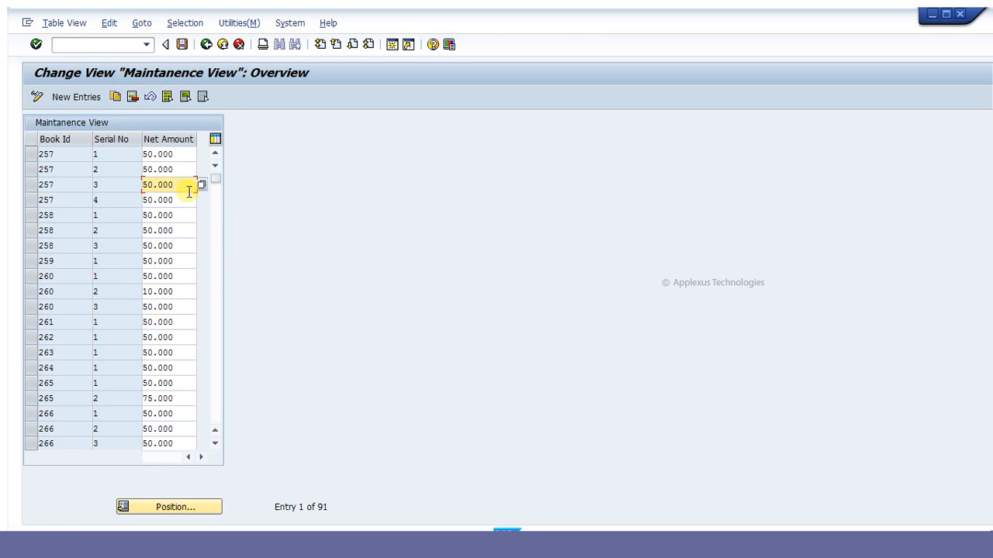
pyautogui.press('BackSpace')
pyautogui.press('BackSpace')
pyautogui.press('BackSpace')
pyautogui.press('BackSpace')
pyautogui.press('BackSpace')
pyautogui.press('BackSpace')
pyautogui.write('60.00')
pyautogui.click(182, 50)
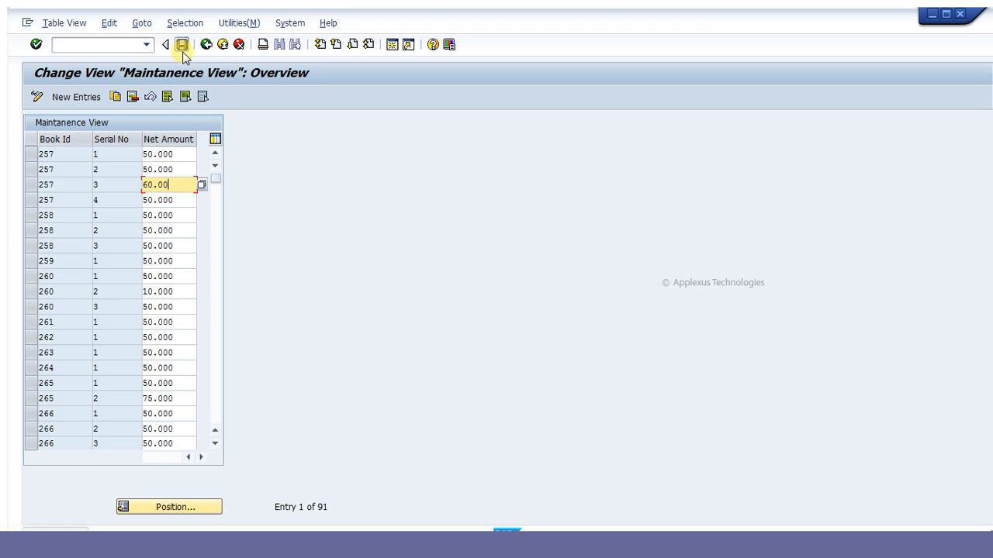